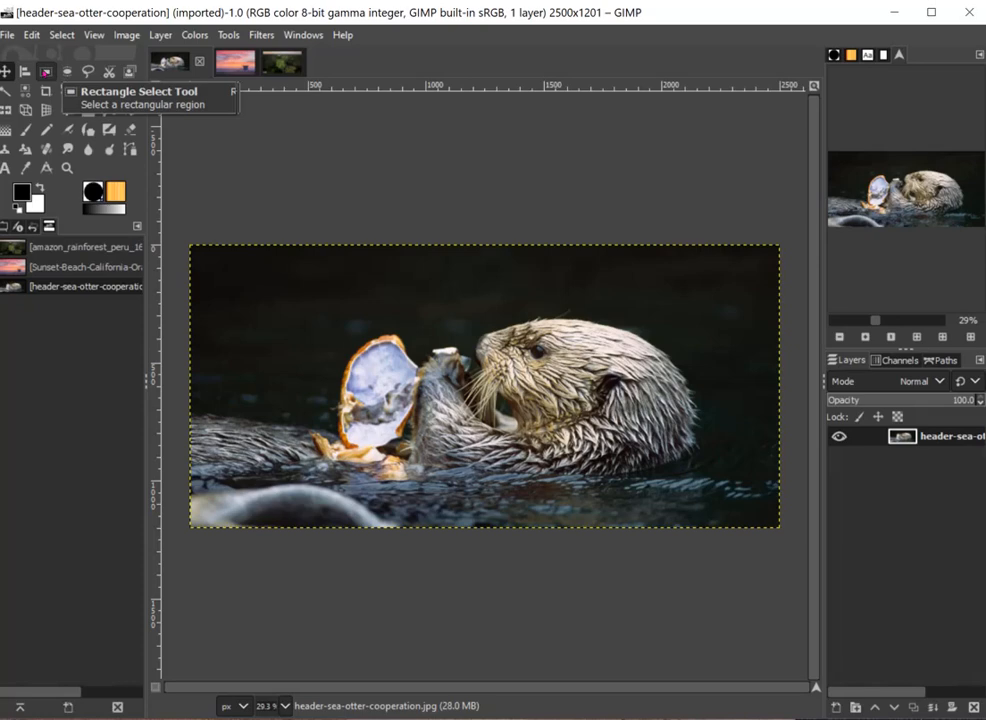
- Select a rectangular region around the otter's head and copy it
{"action": "left_click", "coordinate": [46, 72]}
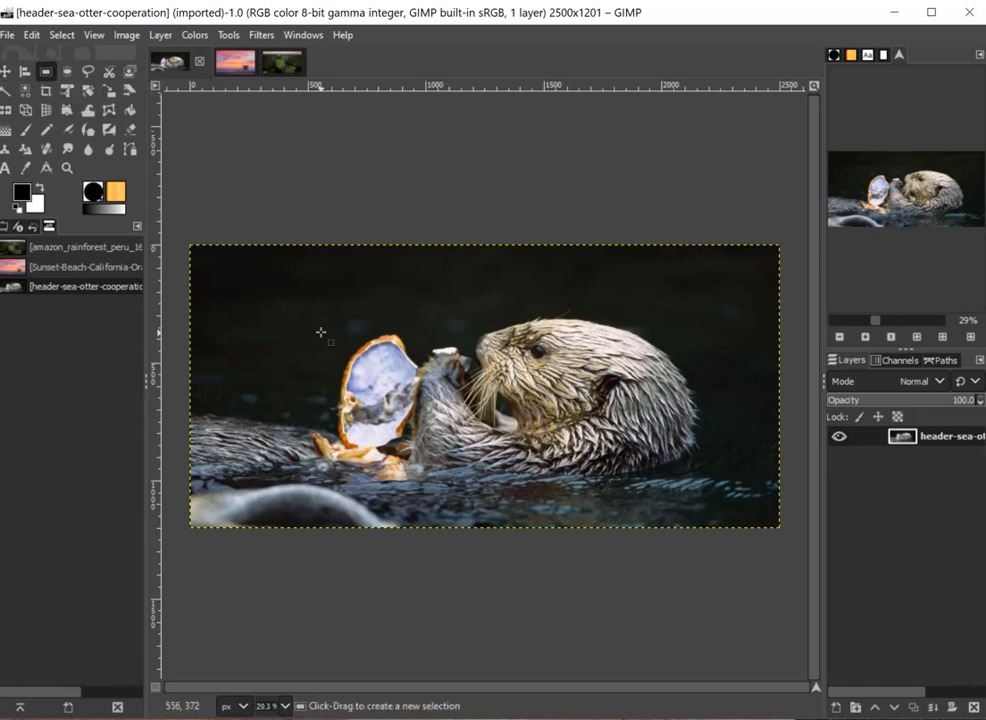
{"action": "left_click_drag", "start_coordinate": [431, 305], "coordinate": [711, 432]}
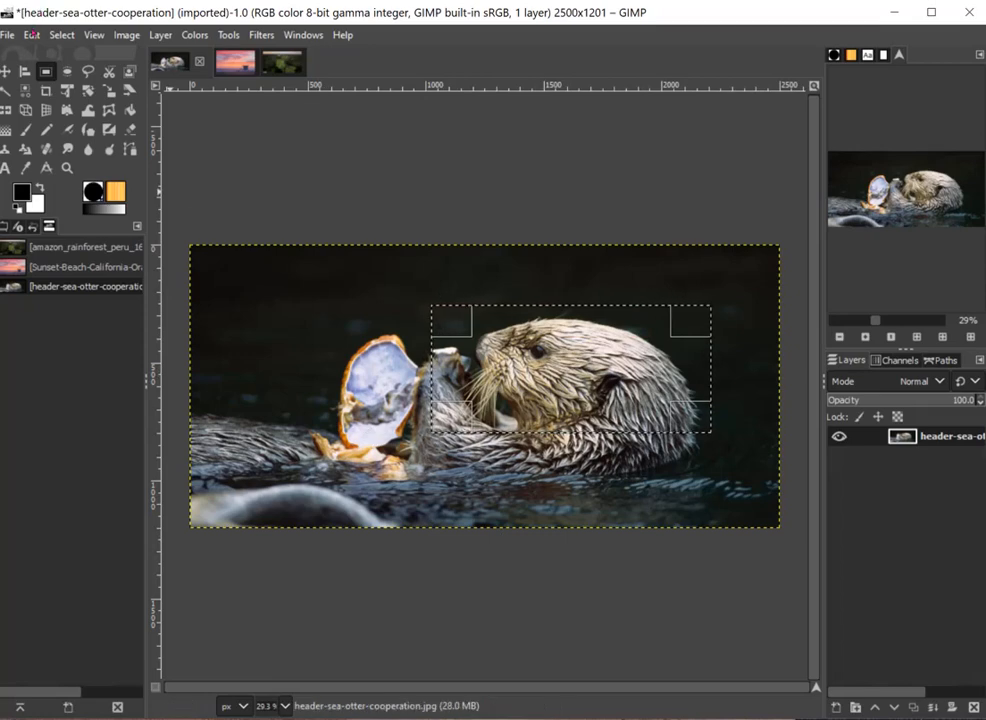
{"action": "left_click", "coordinate": [33, 34]}
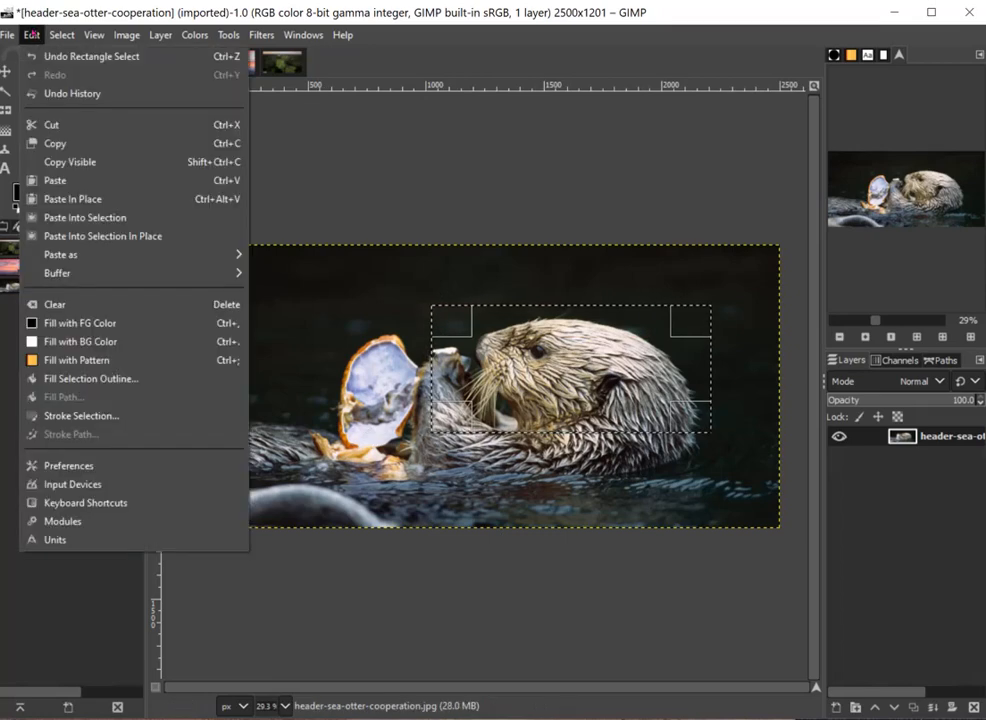
{"action": "left_click", "coordinate": [70, 146]}
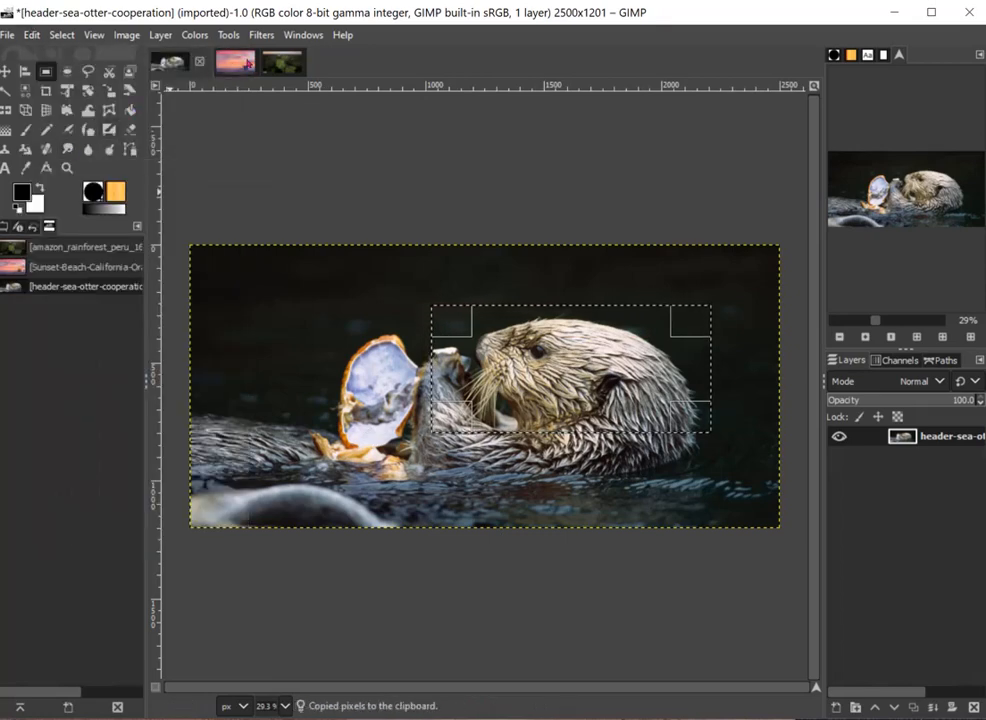
- Paste the copied otter head into the Sunset-Beach image
{"action": "left_click", "coordinate": [234, 62]}
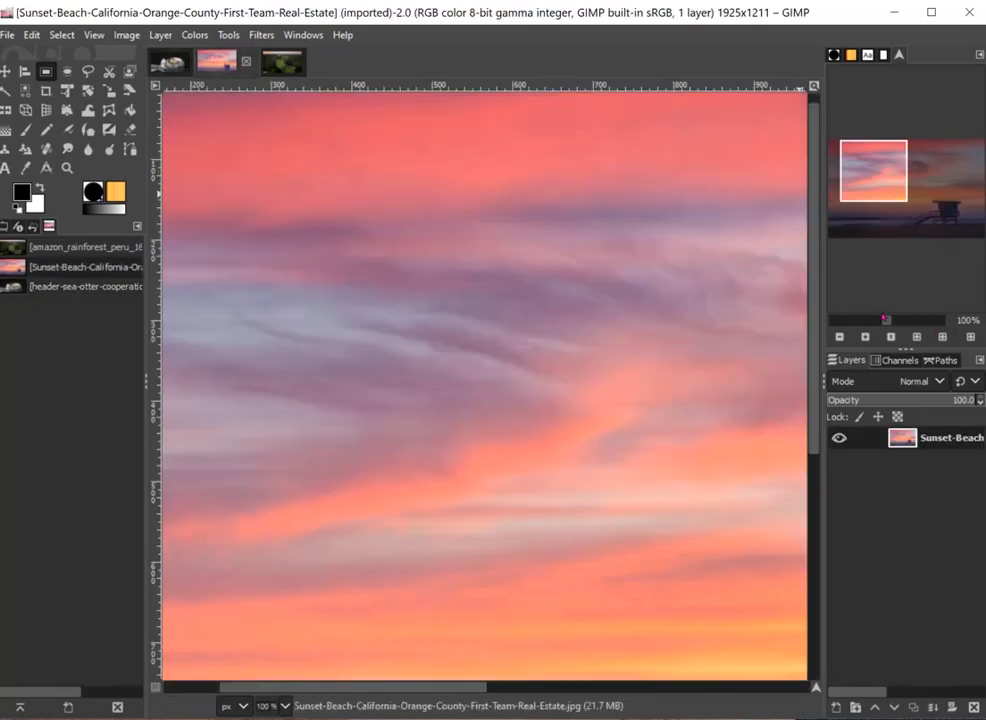
{"action": "mouse_move", "coordinate": [887, 320]}
{"action": "left_mouse_down"}
{"action": "mouse_move", "coordinate": [938, 320]}
{"action": "mouse_move", "coordinate": [857, 320]}
{"action": "mouse_move", "coordinate": [885, 321]}
{"action": "mouse_move", "coordinate": [876, 321]}
{"action": "left_mouse_up"}
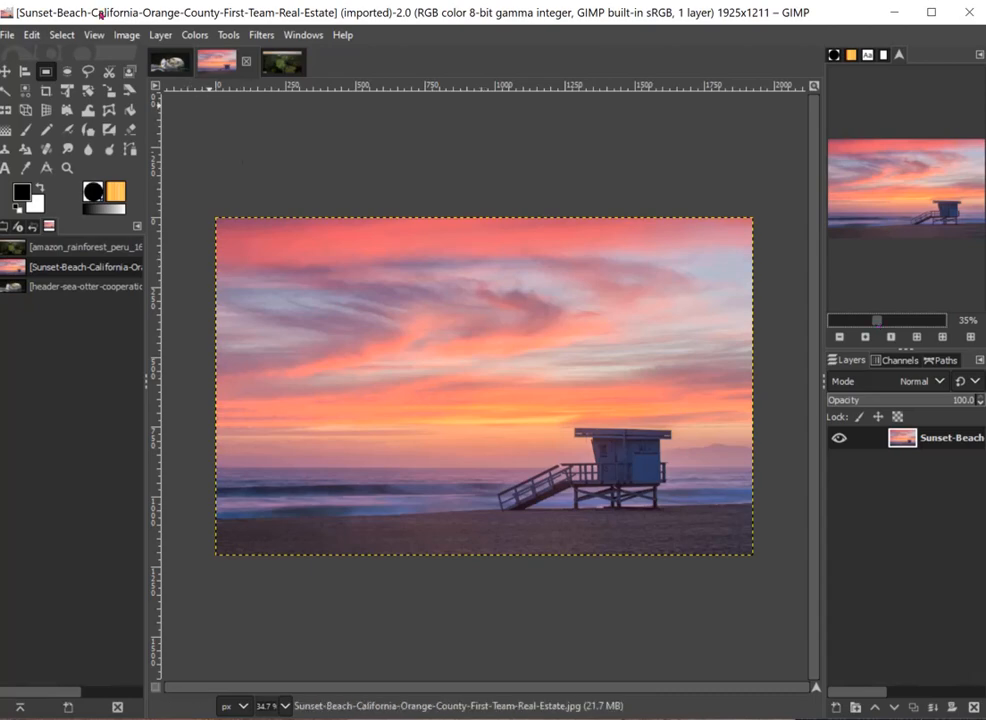
{"action": "left_click", "coordinate": [33, 36]}
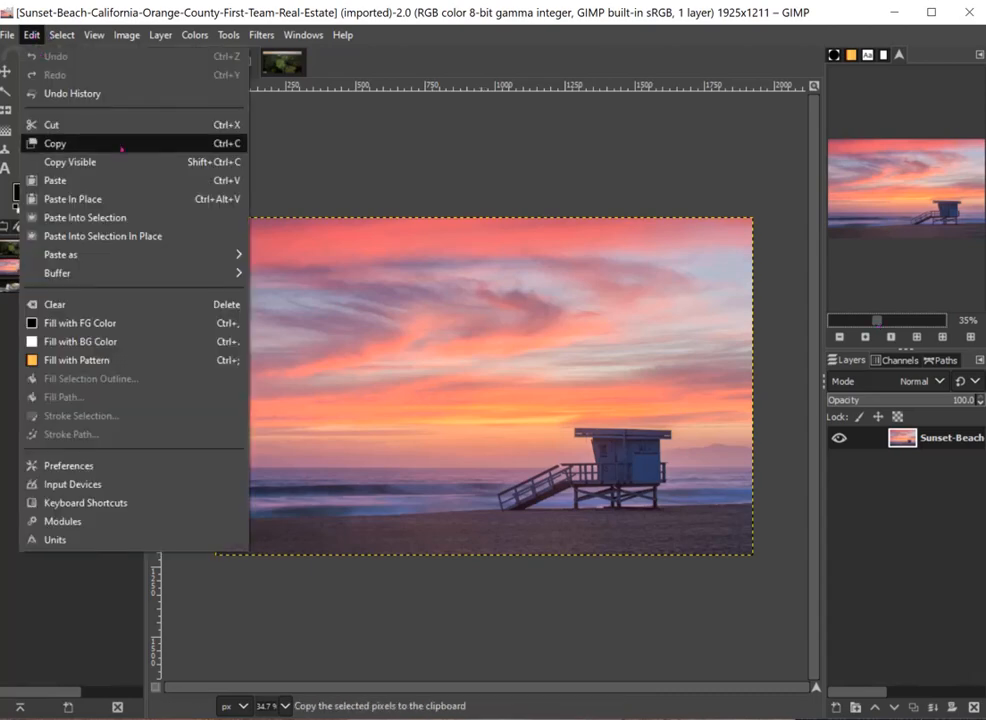
{"action": "left_click", "coordinate": [135, 185]}
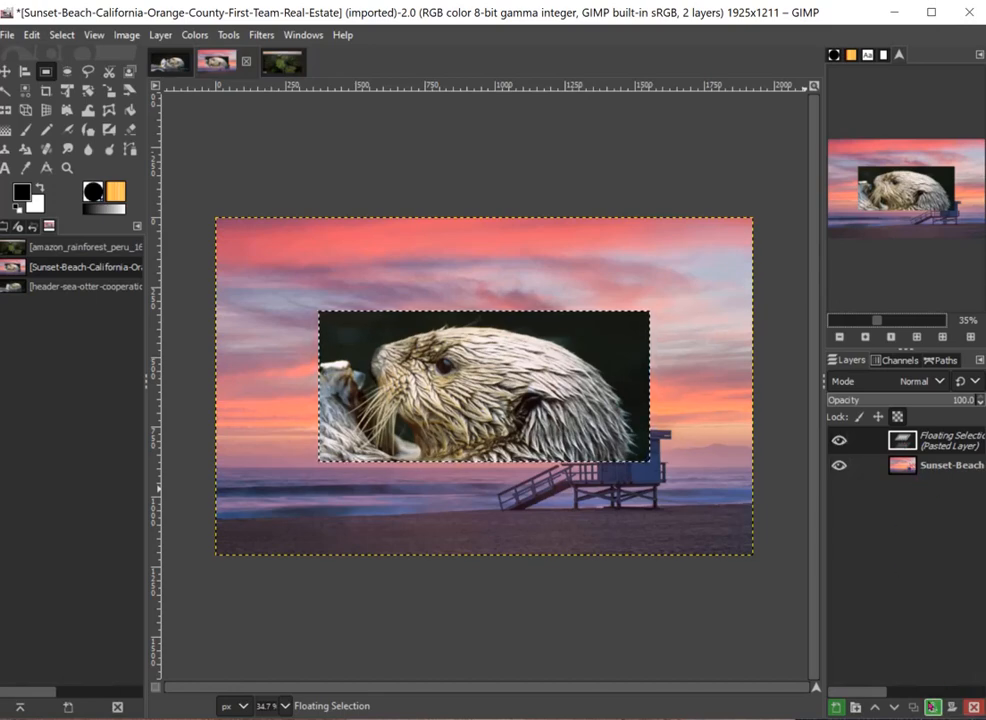
- Try anchoring the pasted otter head to the sunset layer and moving it, and revert the image to the Paste state
{"action": "left_click", "coordinate": [932, 706]}
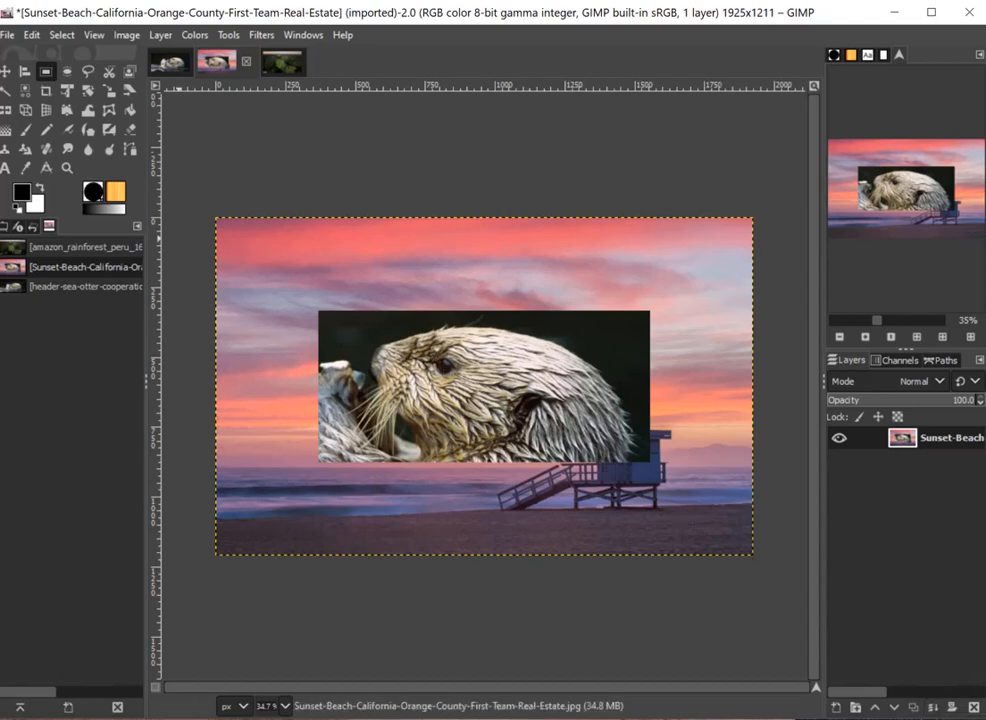
{"action": "left_click", "coordinate": [5, 70]}
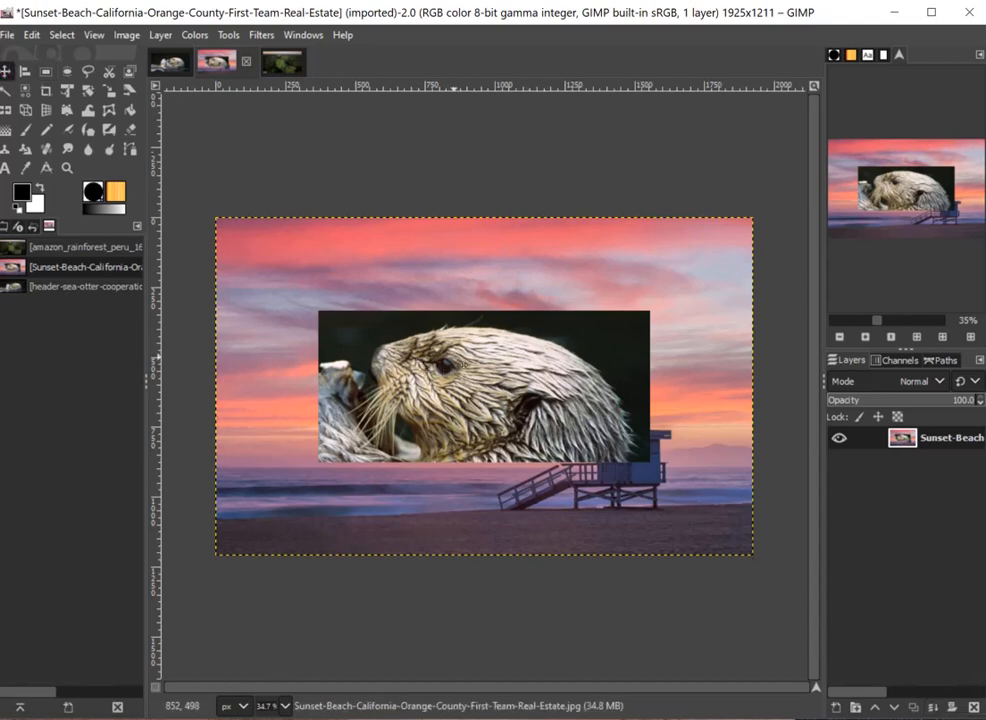
{"action": "left_click_drag", "start_coordinate": [450, 352], "coordinate": [456, 392]}
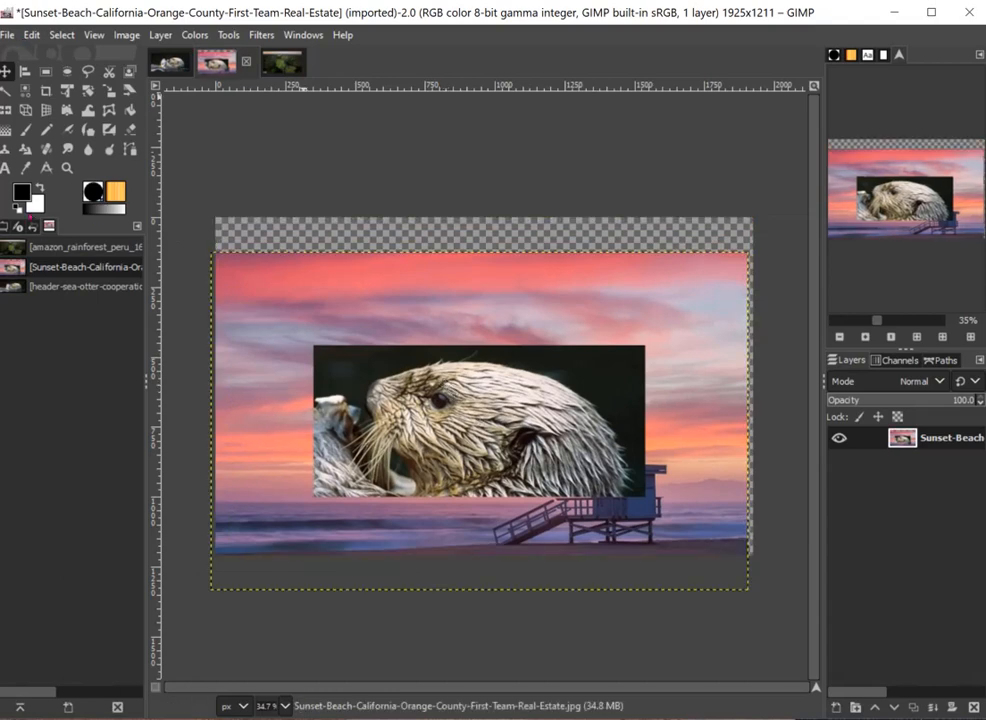
{"action": "left_click", "coordinate": [33, 225]}
{"action": "left_click", "coordinate": [95, 310]}
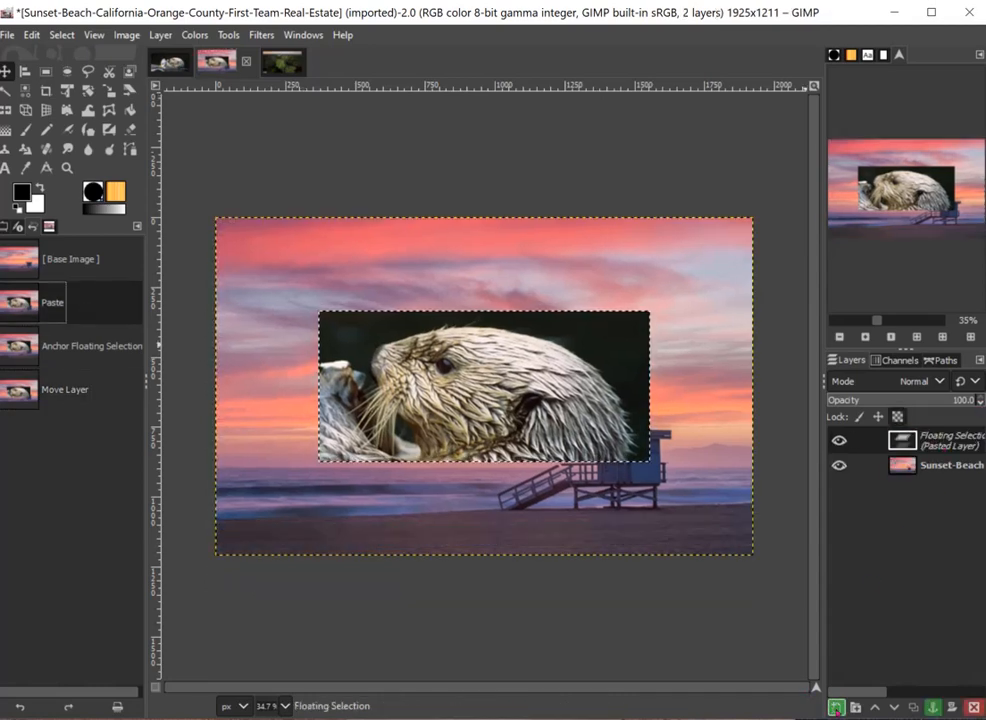
- Turn the floating otter head into a new layer and move it to the upper-right corner of the sunset image
{"action": "left_click", "coordinate": [836, 708]}
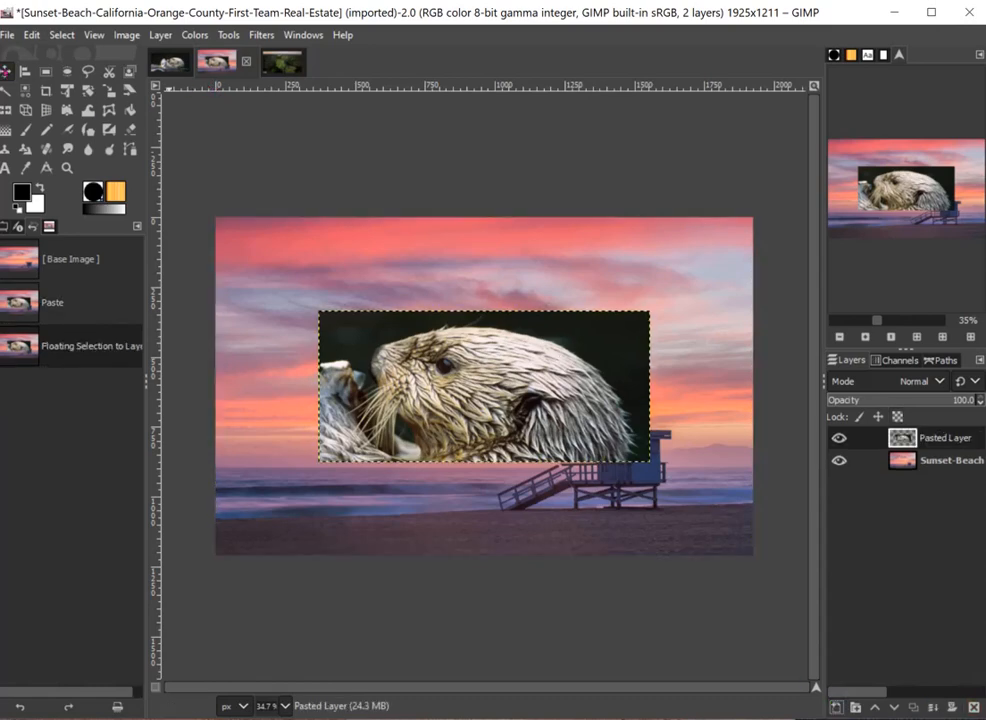
{"action": "left_click_drag", "start_coordinate": [455, 389], "coordinate": [556, 291]}
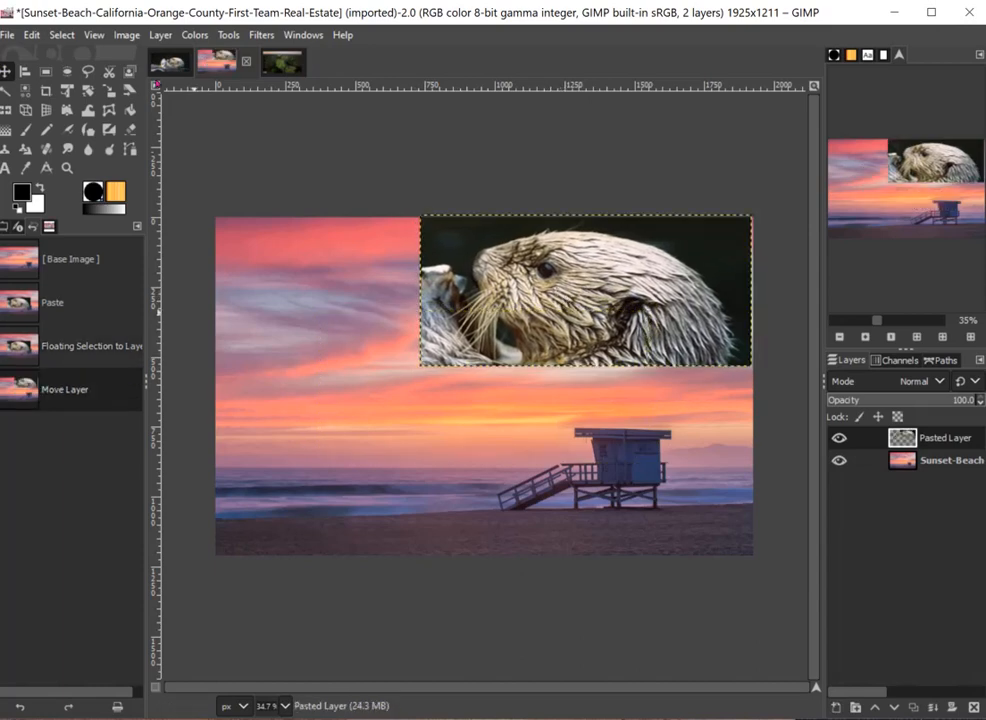
- In the sea otter image, select the shell with an ellipse and add a larger ellipse over the otter's face to the selection
{"action": "left_click", "coordinate": [170, 60]}
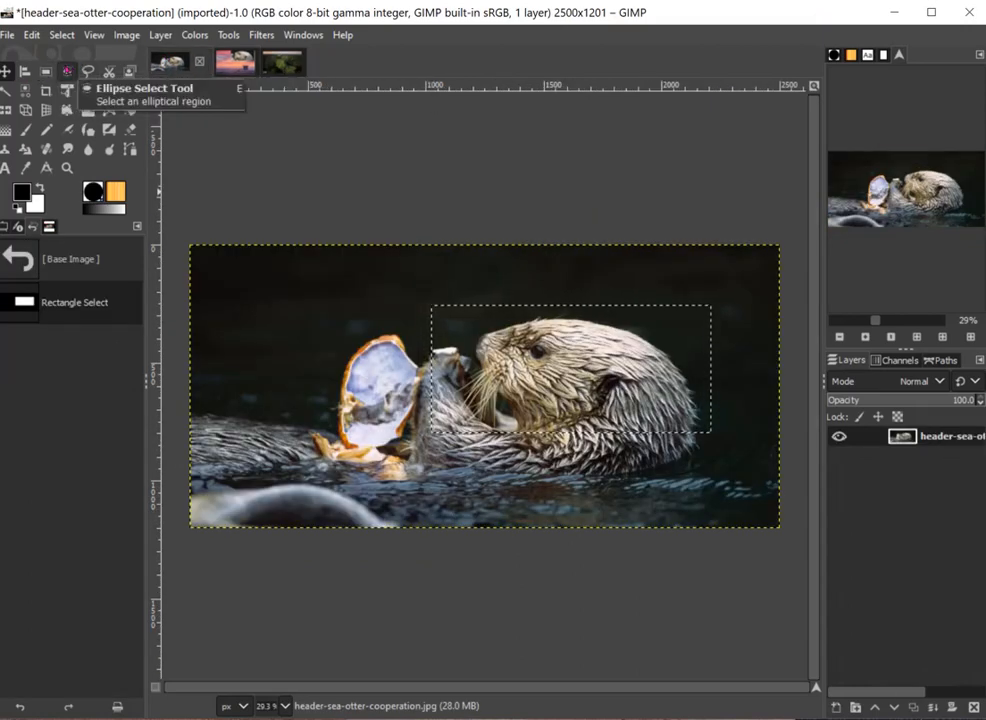
{"action": "left_click", "coordinate": [66, 72]}
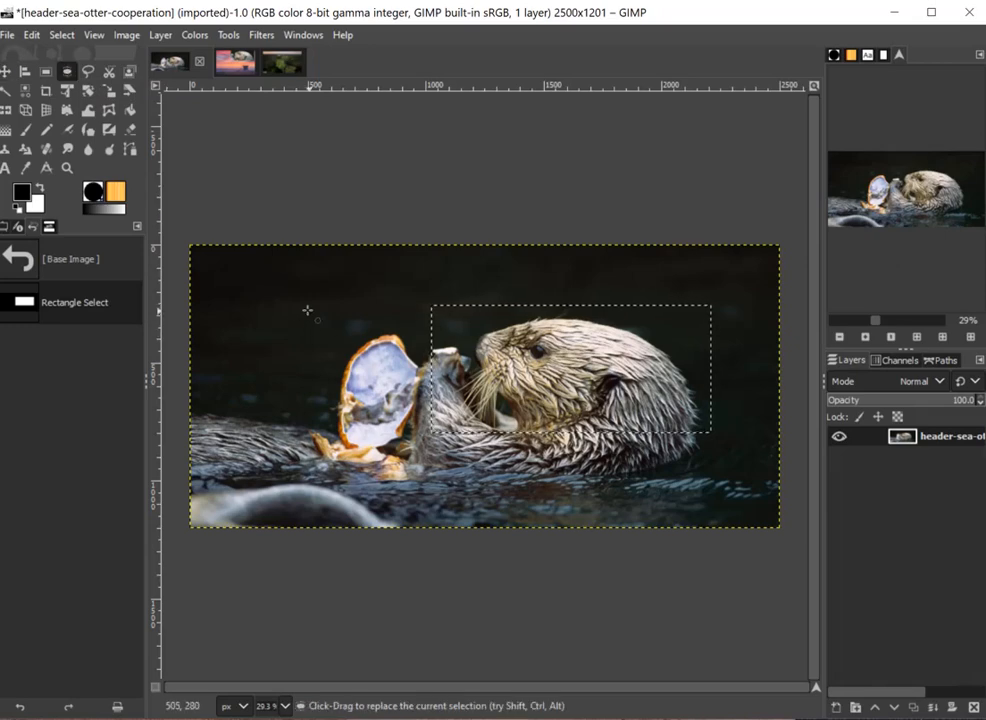
{"action": "left_click_drag", "start_coordinate": [310, 312], "coordinate": [438, 477]}
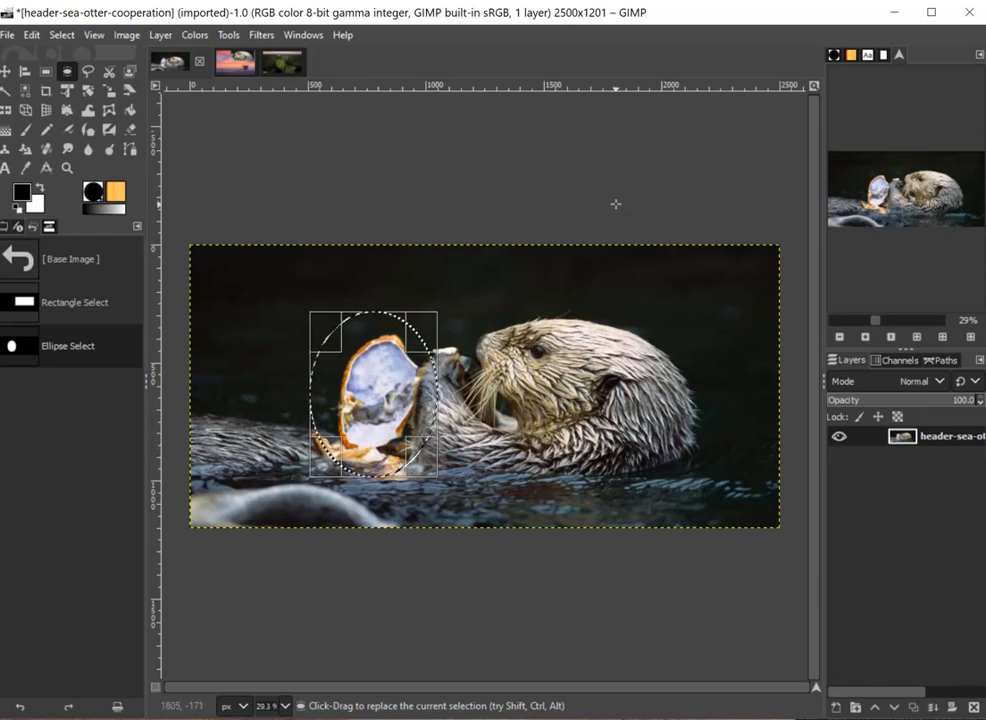
{"action": "left_click_drag", "start_coordinate": [499, 309], "coordinate": [633, 441]}
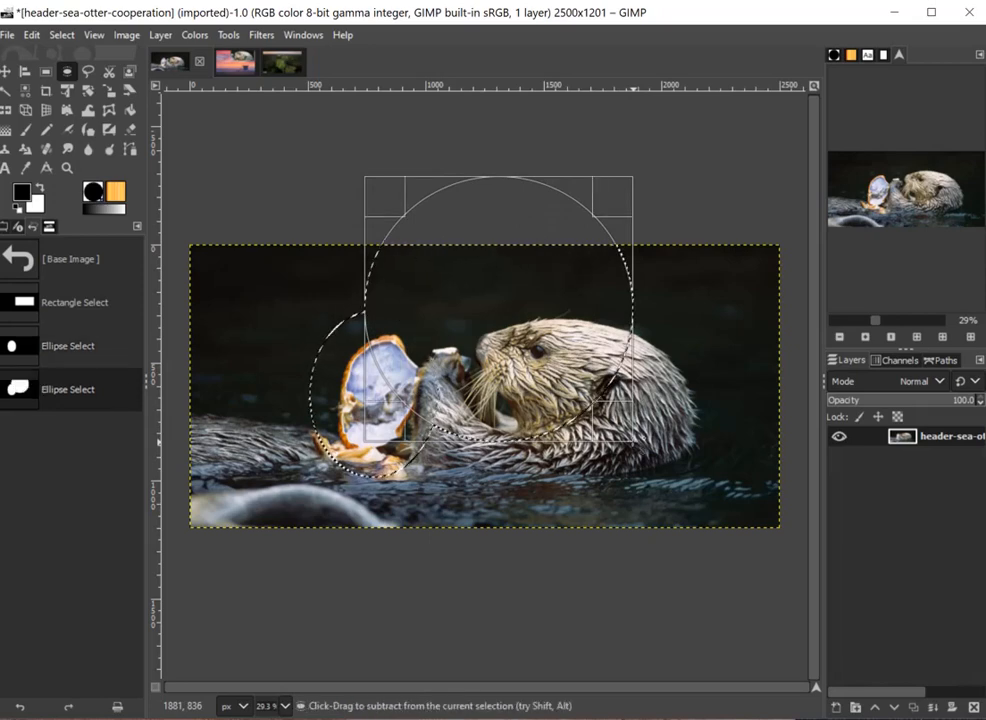
{"action": "key", "text": "Return"}
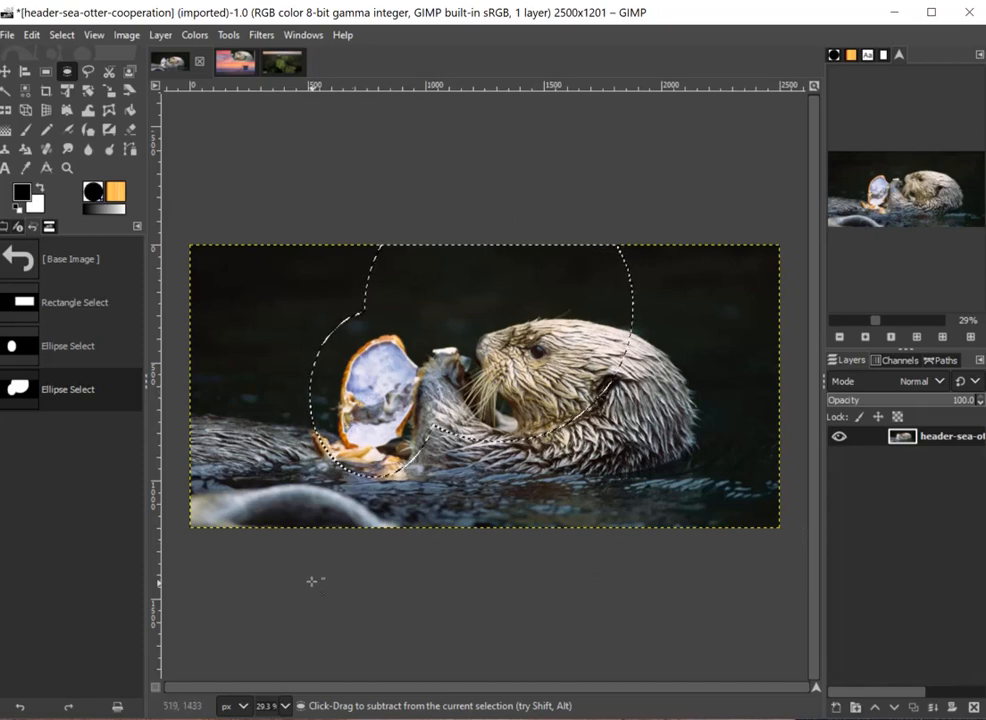
- Copy the combined elliptical selection of the shell and the otter's face
{"action": "key", "text": "ctrl+c"}
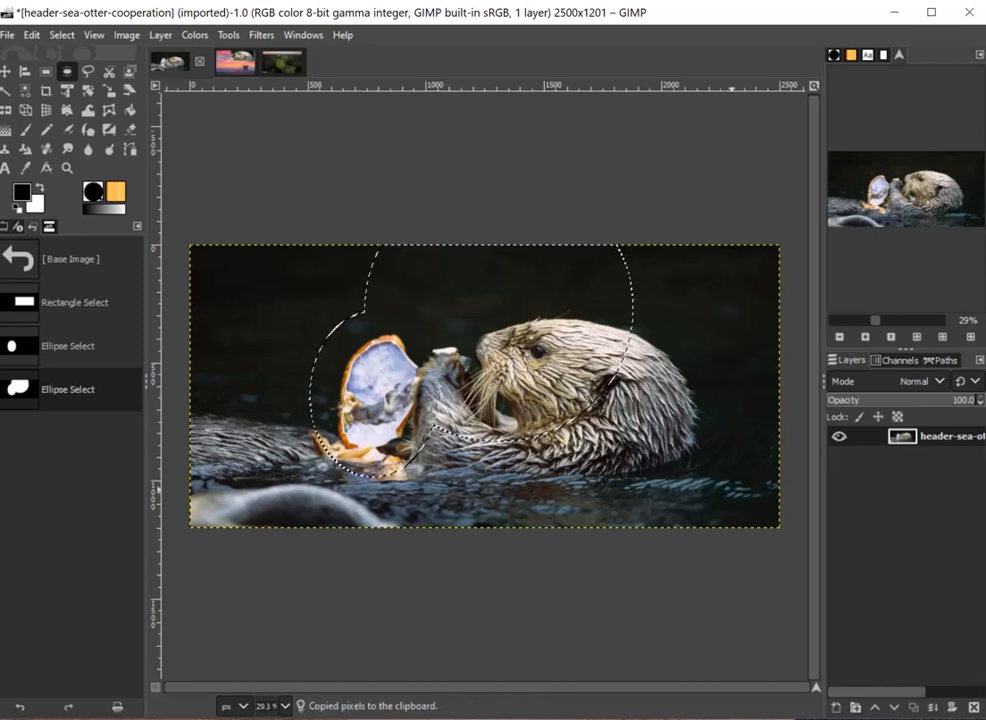
{"action": "key", "text": "alt+Tab"}
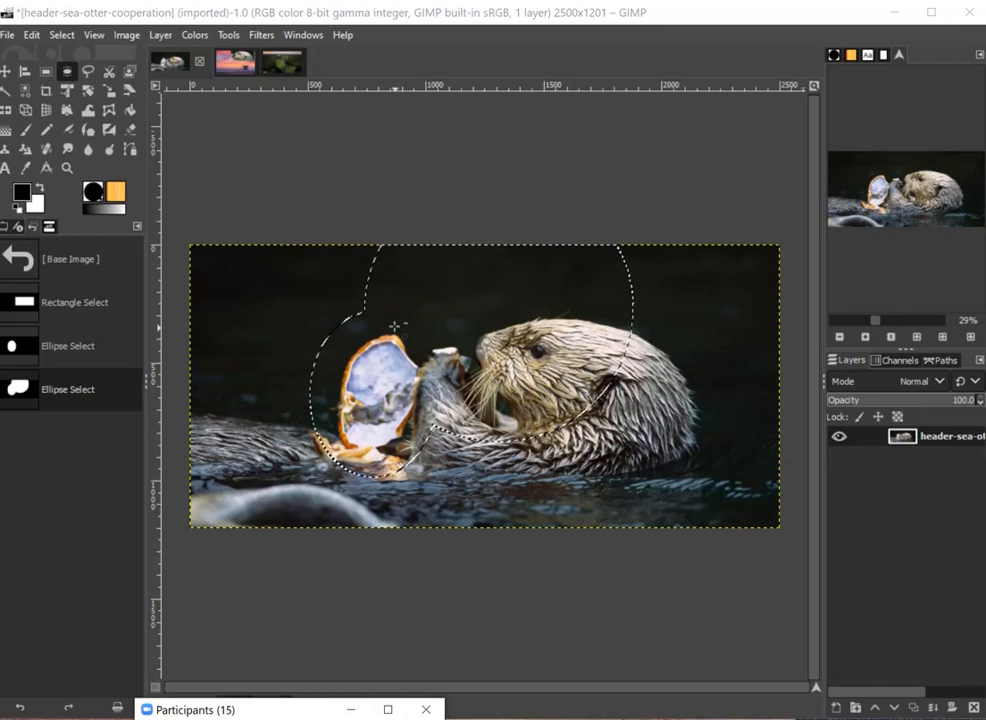
{"action": "left_click", "coordinate": [33, 35]}
{"action": "left_click", "coordinate": [73, 143]}
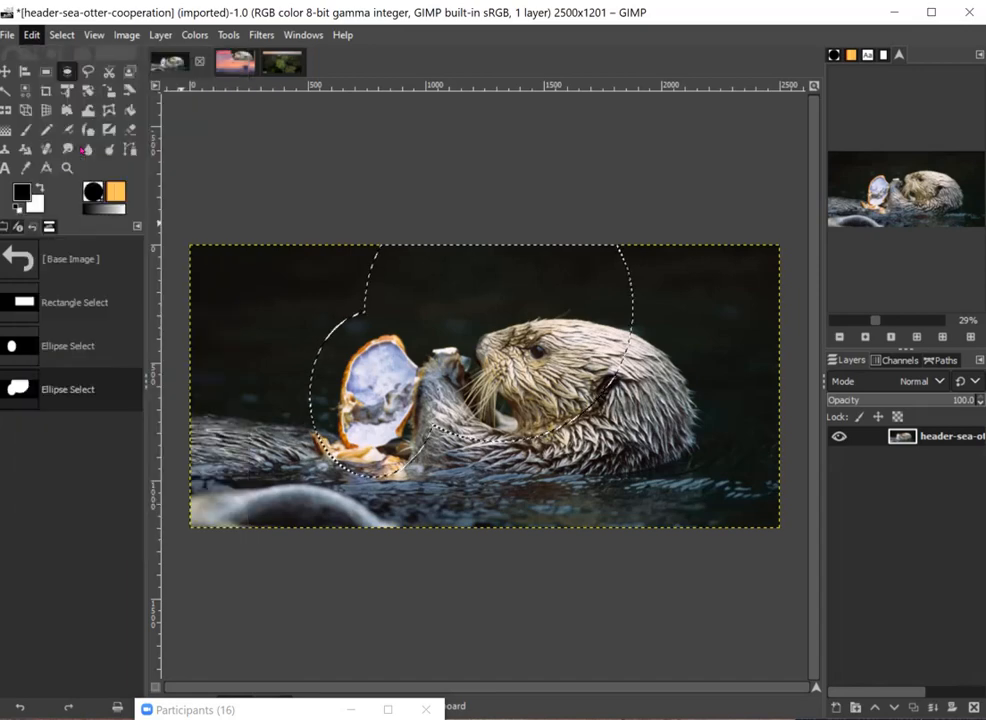
- Paste the copied elliptical region into the sunset image and move the floating selection to the lower-left part of the picture
{"action": "left_click", "coordinate": [228, 62]}
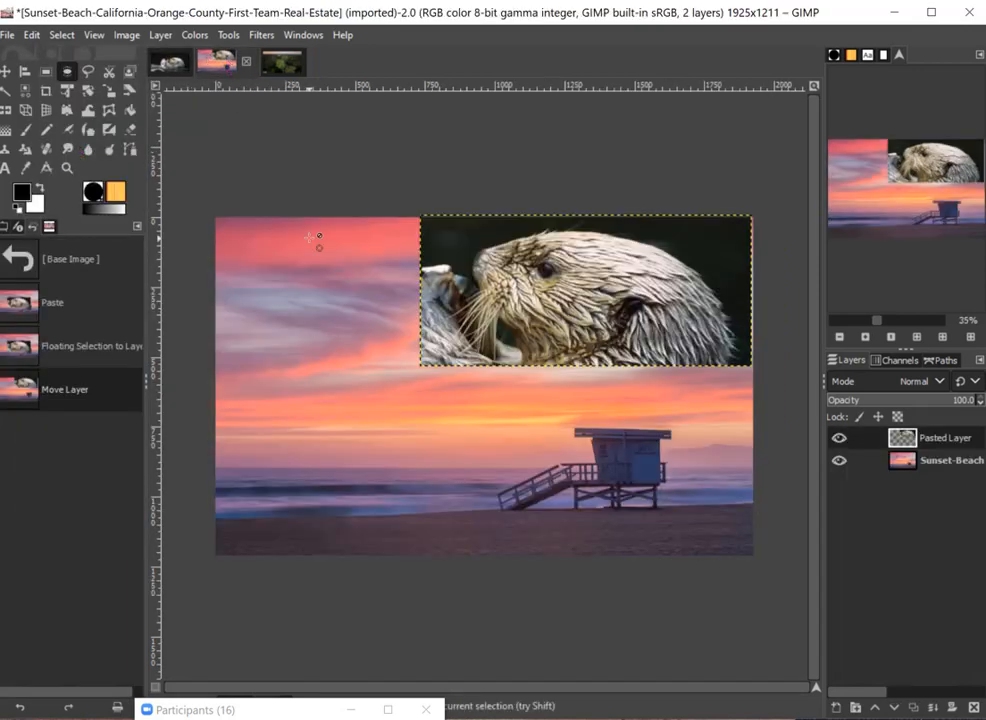
{"action": "key", "text": "ctrl+v"}
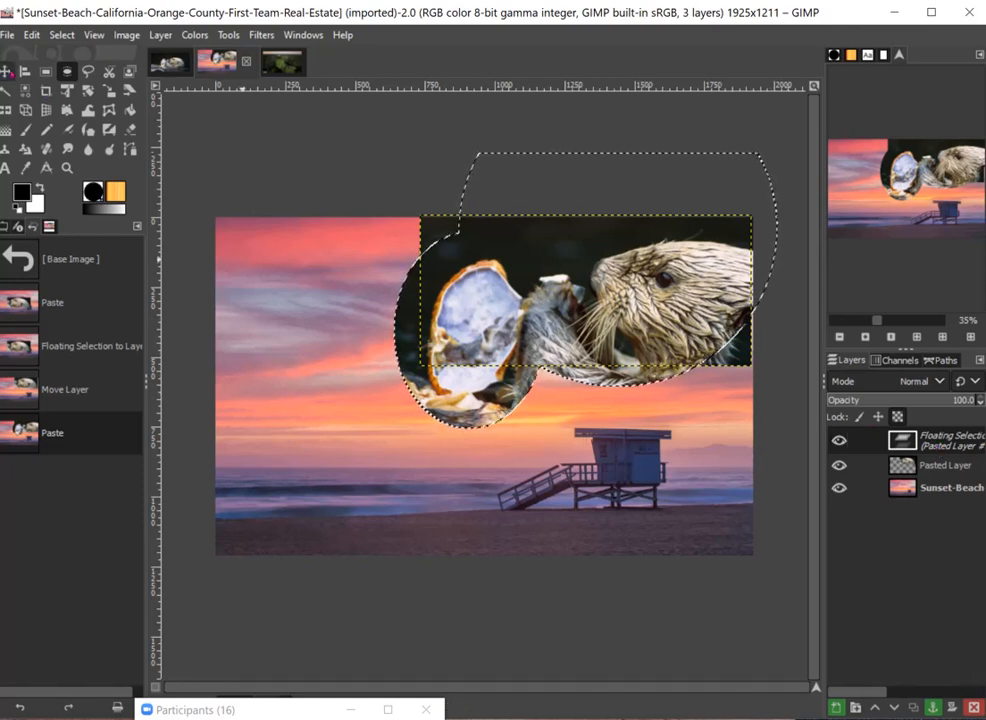
{"action": "left_click", "coordinate": [6, 71]}
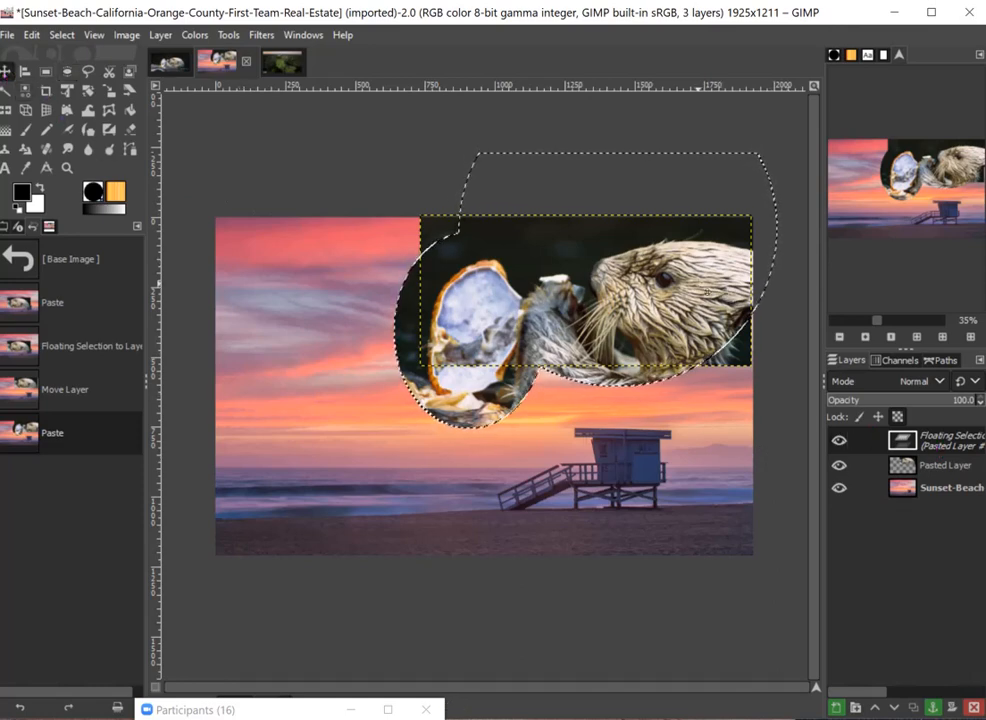
{"action": "left_click_drag", "start_coordinate": [700, 293], "coordinate": [512, 436]}
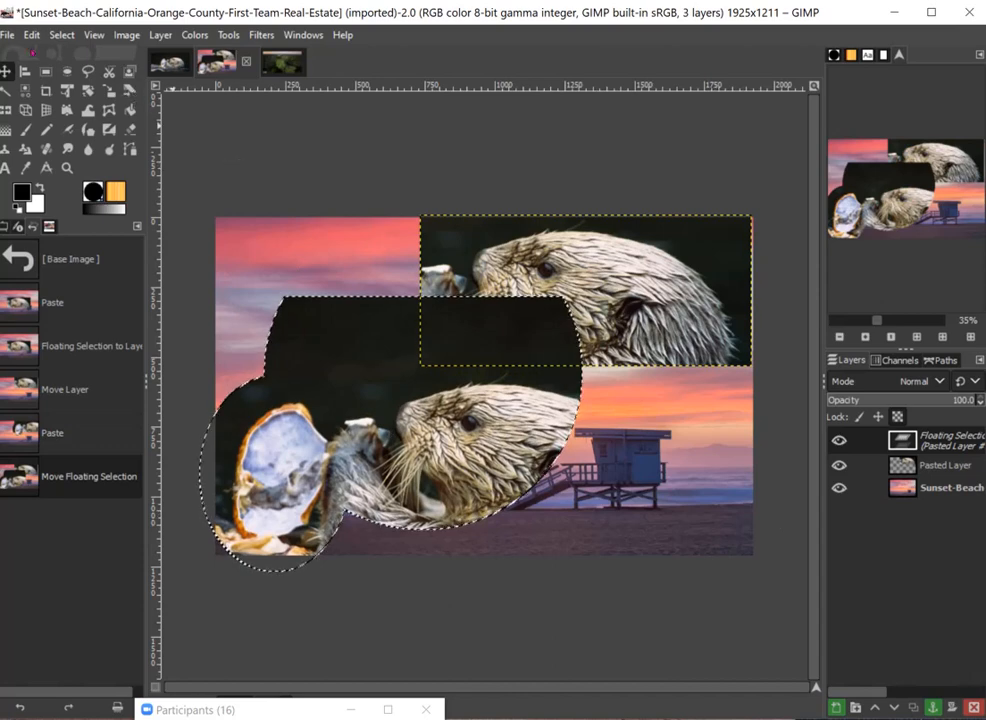
- Try outlining a freehand region over the sunset image with the Free Select tool
{"action": "left_click", "coordinate": [89, 71]}
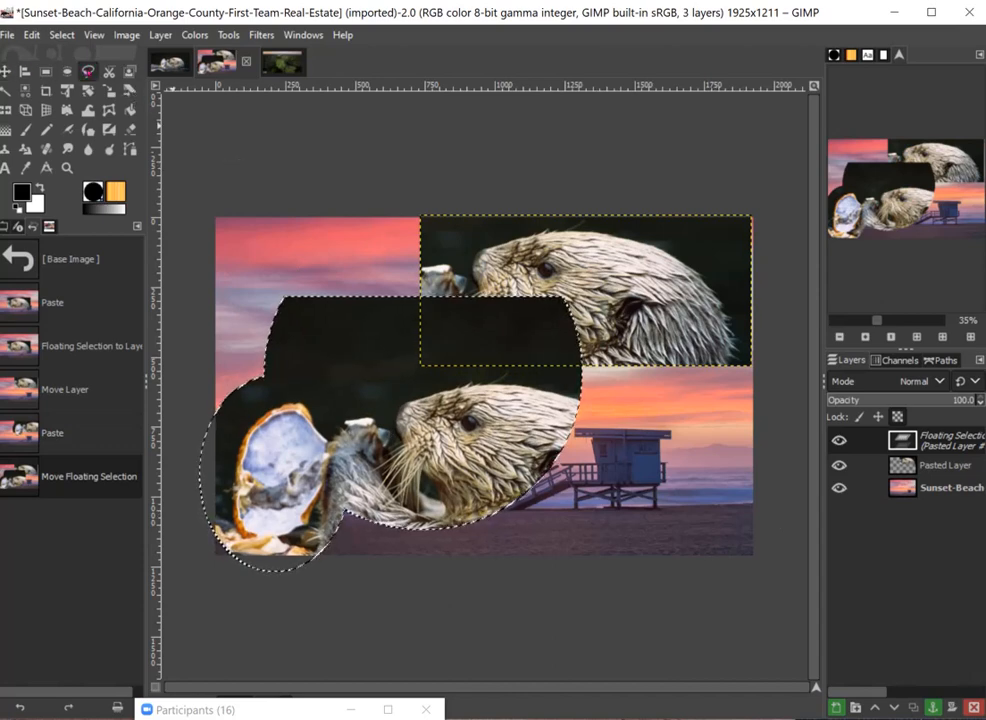
{"action": "left_click", "coordinate": [260, 238]}
{"action": "left_click", "coordinate": [337, 358]}
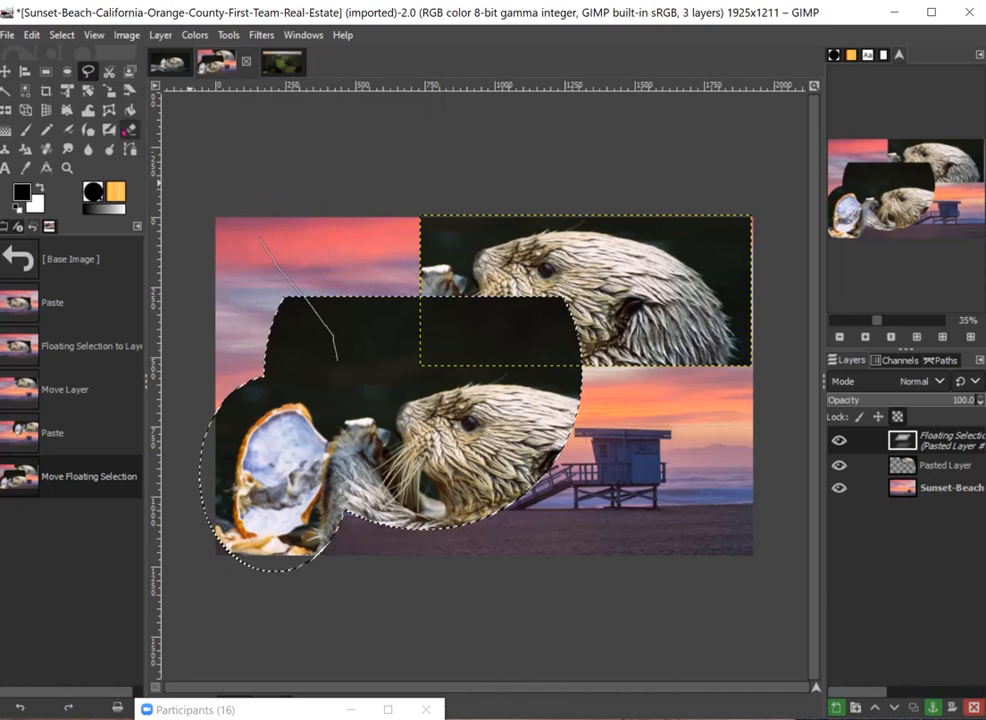
{"action": "left_click", "coordinate": [366, 268]}
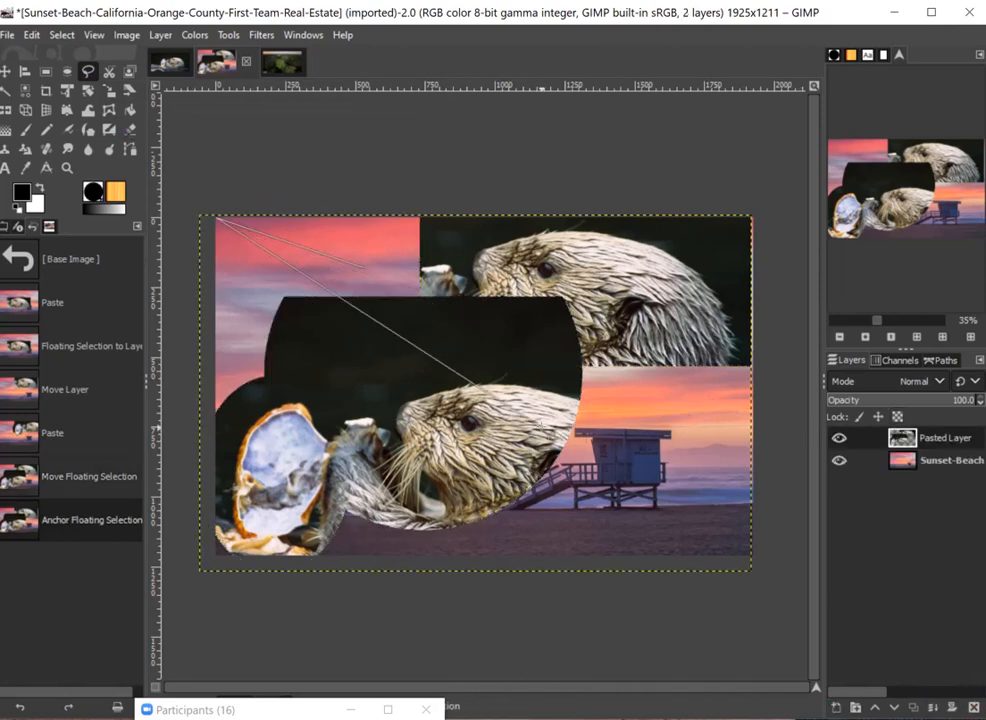
{"action": "key", "text": "Escape"}
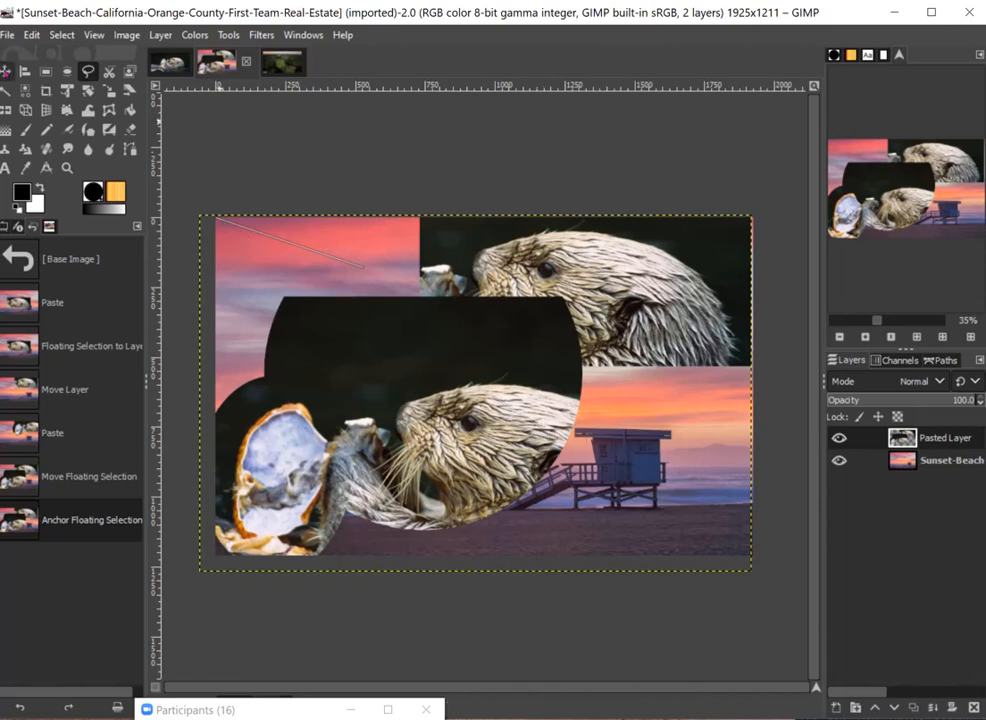
- Try moving the merged pasted layer, and revert the image to the Move Floating Selection state
{"action": "left_click", "coordinate": [6, 71]}
{"action": "left_click_drag", "start_coordinate": [441, 336], "coordinate": [420, 352]}
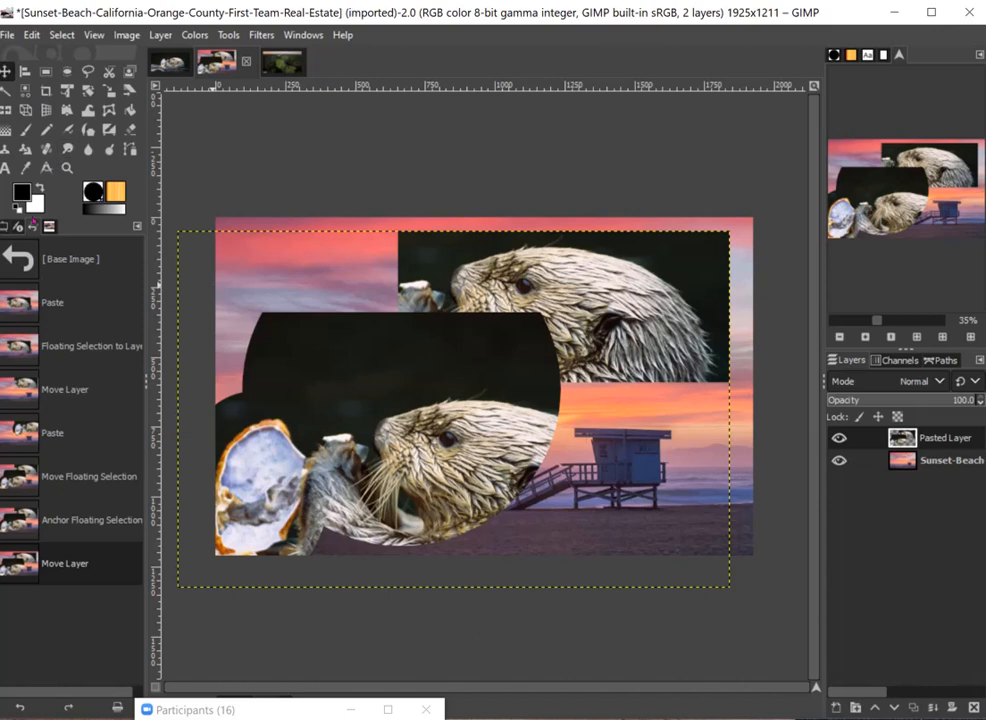
{"action": "left_click", "coordinate": [87, 520]}
{"action": "left_click", "coordinate": [88, 488]}
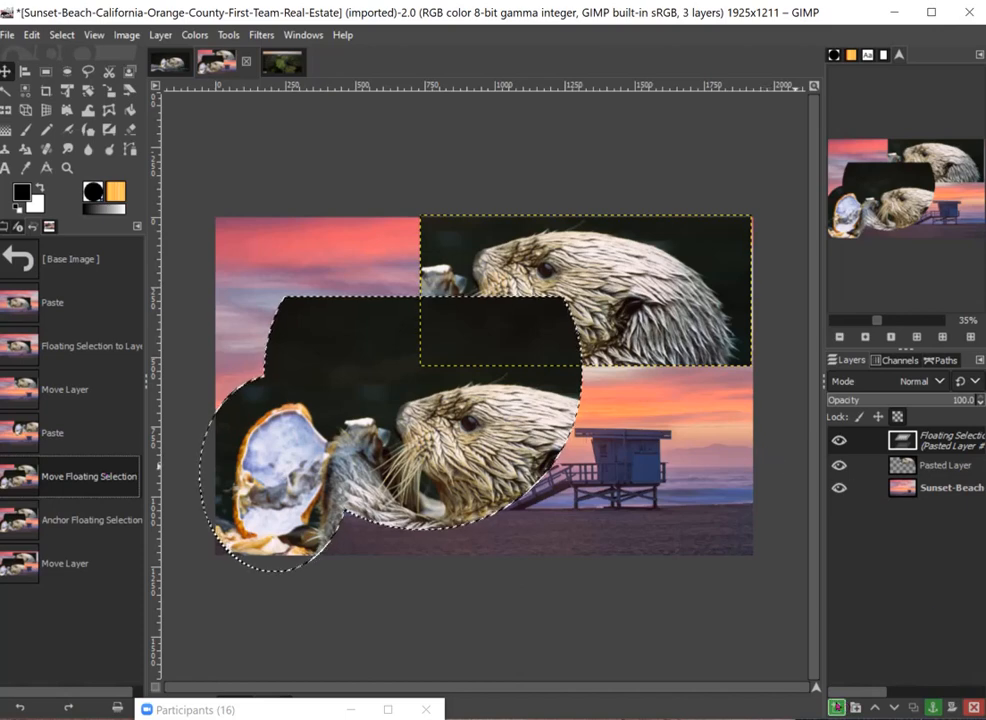
- Turn the elliptical floating selection into its own new layer and move it to the lower-right part of the sunset image
{"action": "left_click", "coordinate": [835, 706]}
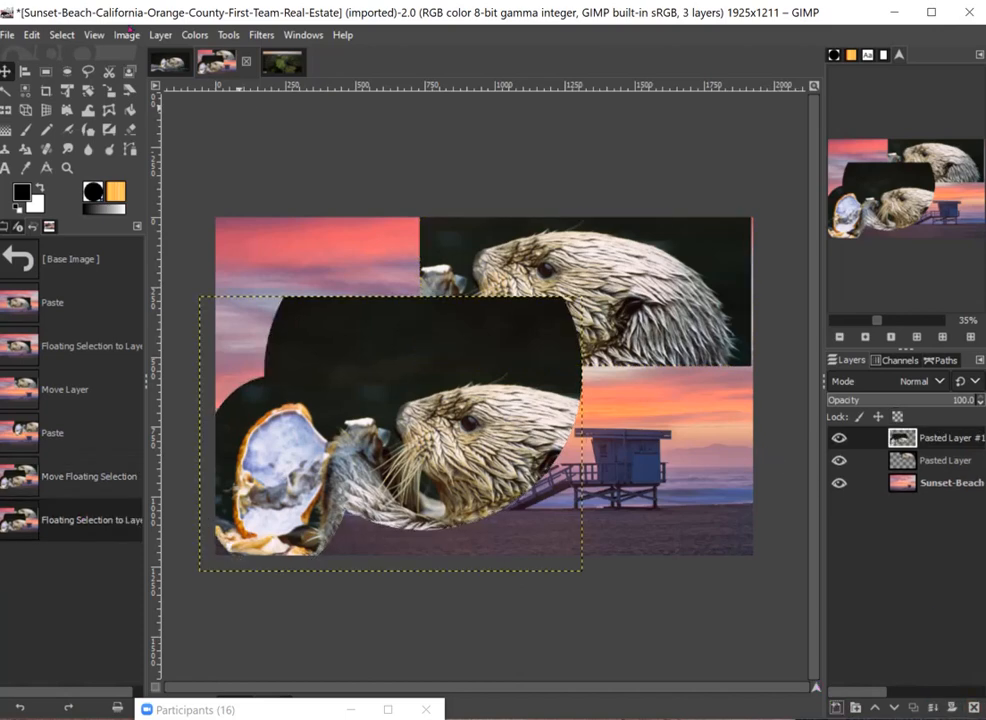
{"action": "left_click_drag", "start_coordinate": [392, 390], "coordinate": [590, 406]}
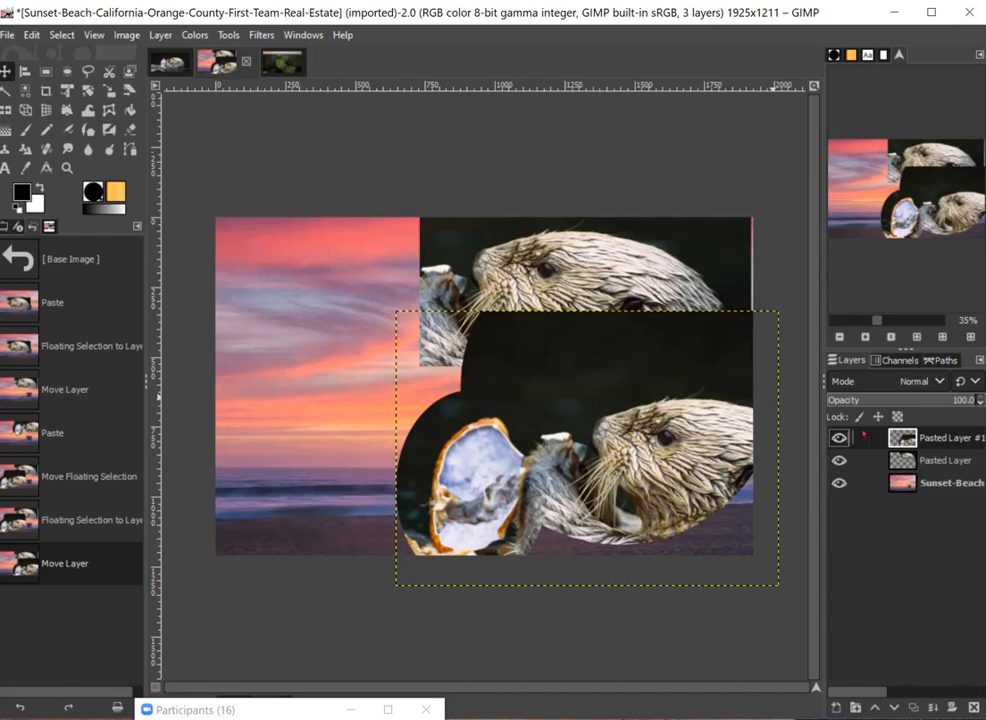
{"action": "left_click", "coordinate": [942, 462]}
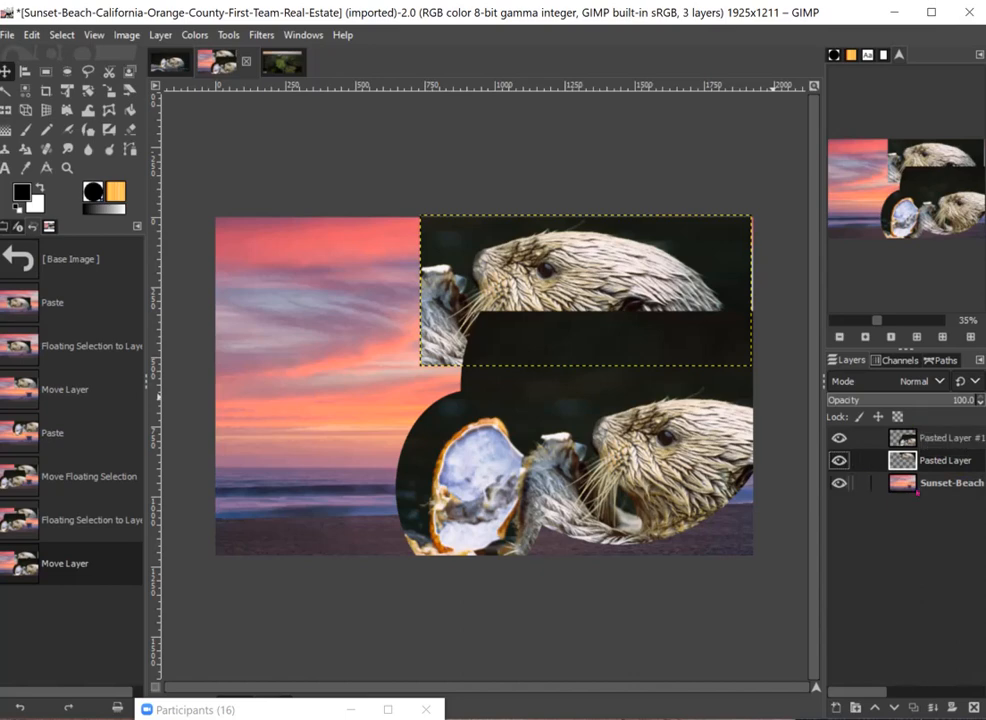
{"action": "left_click_drag", "start_coordinate": [932, 428], "coordinate": [941, 433]}
{"action": "left_click", "coordinate": [941, 436]}
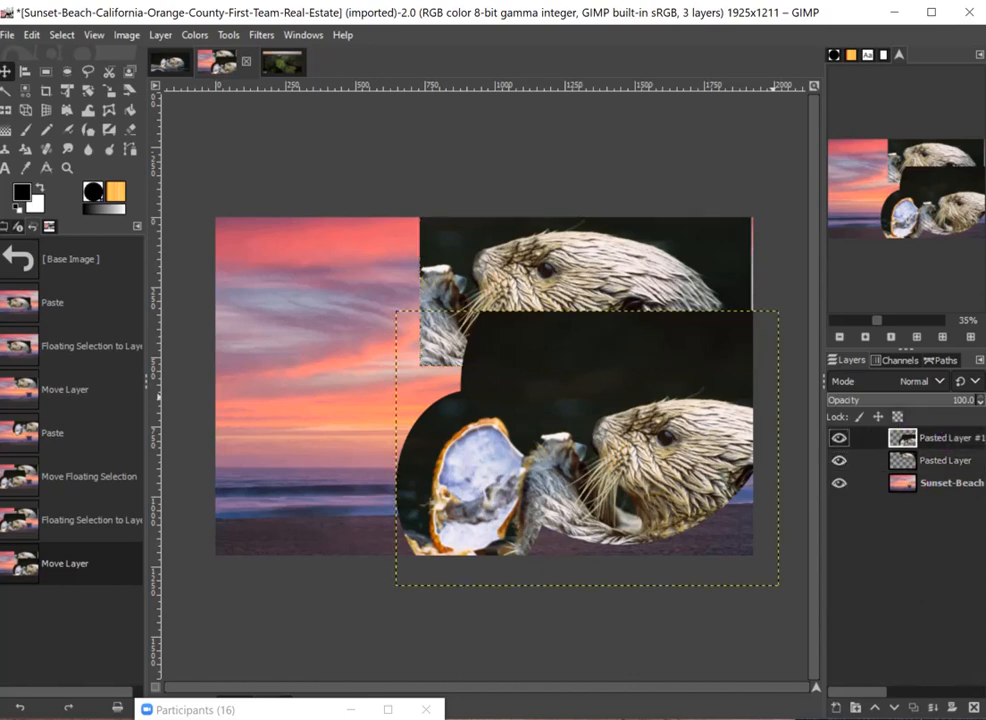
{"action": "left_click_drag", "start_coordinate": [932, 438], "coordinate": [905, 476]}
{"action": "left_click_drag", "start_coordinate": [934, 437], "coordinate": [929, 472]}
- Outline the large bright green tree crown in the rainforest image with a freehand selection using the Free Select tool
{"action": "left_click", "coordinate": [88, 71]}
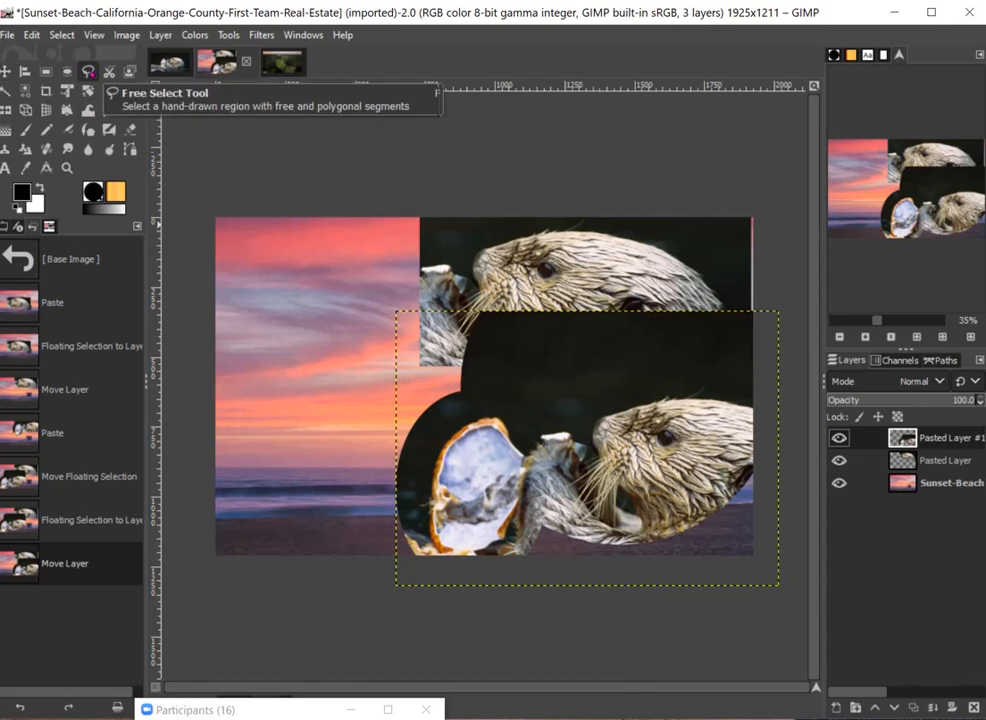
{"action": "left_click", "coordinate": [283, 63]}
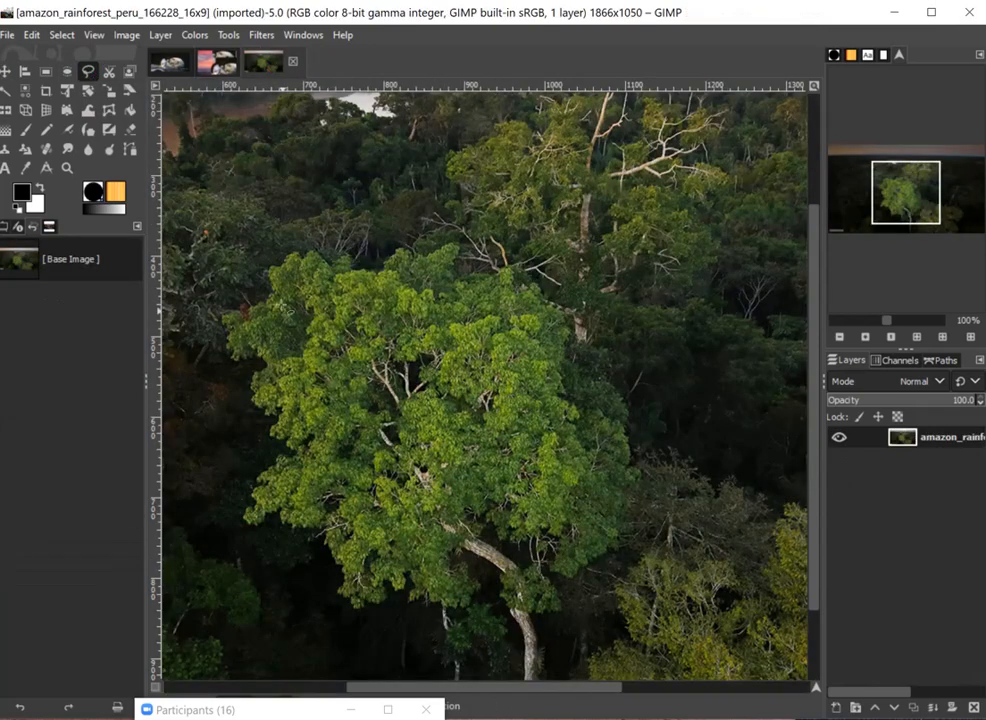
{"action": "mouse_move", "coordinate": [292, 256]}
{"action": "left_mouse_down"}
{"action": "mouse_move", "coordinate": [345, 276]}
{"action": "mouse_move", "coordinate": [458, 273]}
{"action": "mouse_move", "coordinate": [620, 399]}
{"action": "mouse_move", "coordinate": [638, 490]}
{"action": "mouse_move", "coordinate": [585, 578]}
{"action": "mouse_move", "coordinate": [436, 623]}
{"action": "mouse_move", "coordinate": [330, 579]}
{"action": "mouse_move", "coordinate": [258, 522]}
{"action": "mouse_move", "coordinate": [233, 435]}
{"action": "mouse_move", "coordinate": [231, 330]}
{"action": "mouse_move", "coordinate": [292, 259]}
{"action": "left_mouse_up"}
{"action": "key", "text": "Return"}
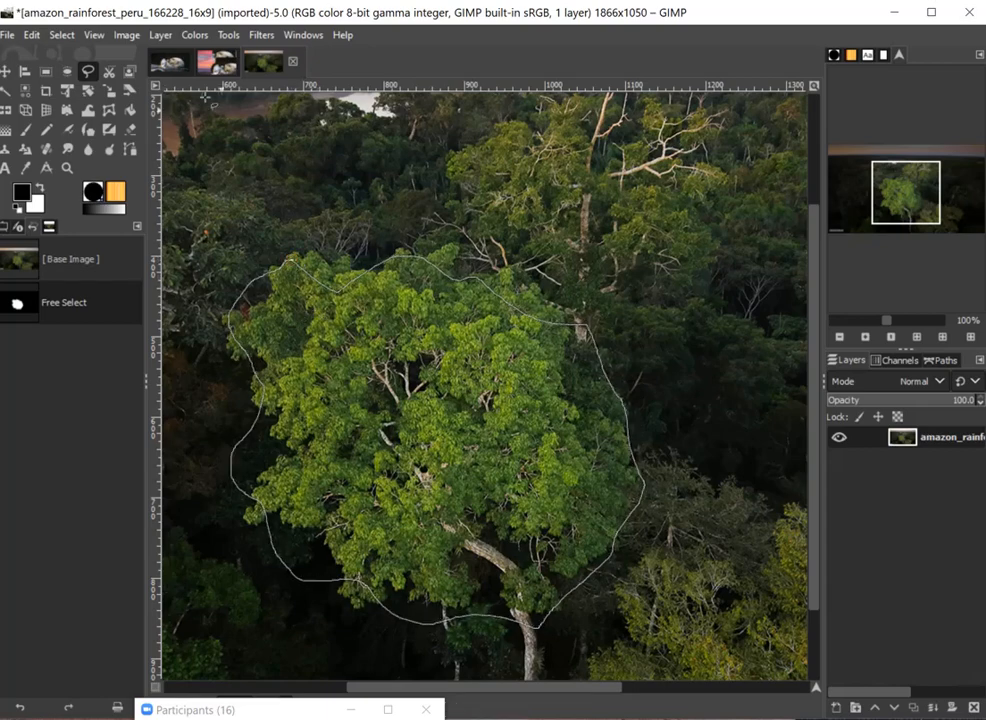
- Copy the freehand-selected tree crown from the rainforest image
{"action": "left_click", "coordinate": [205, 62]}
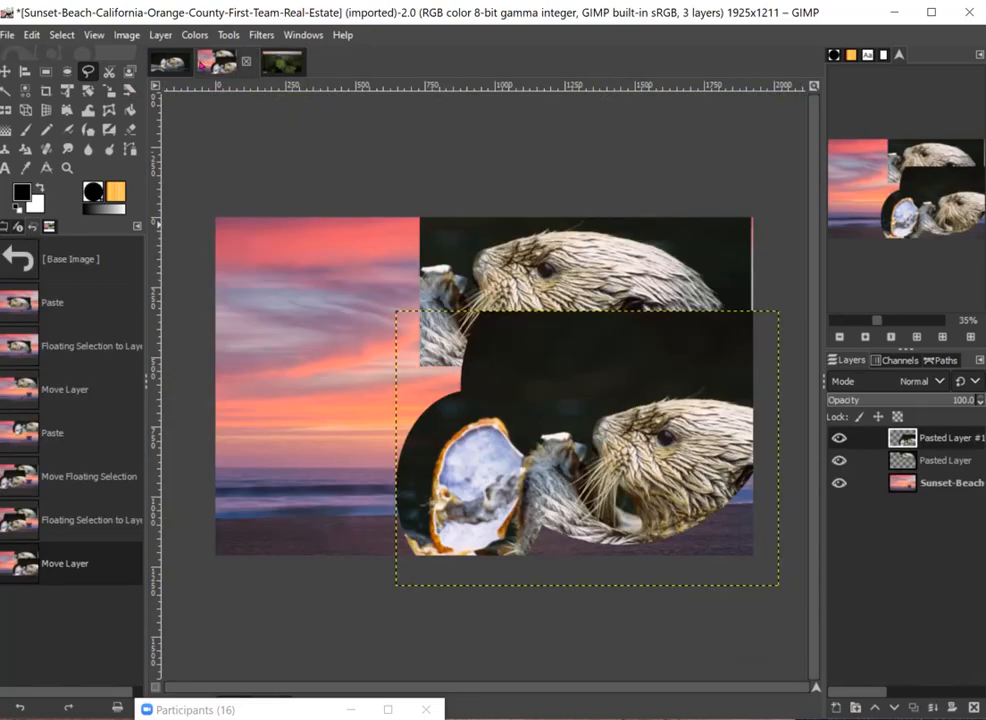
{"action": "left_click", "coordinate": [282, 63]}
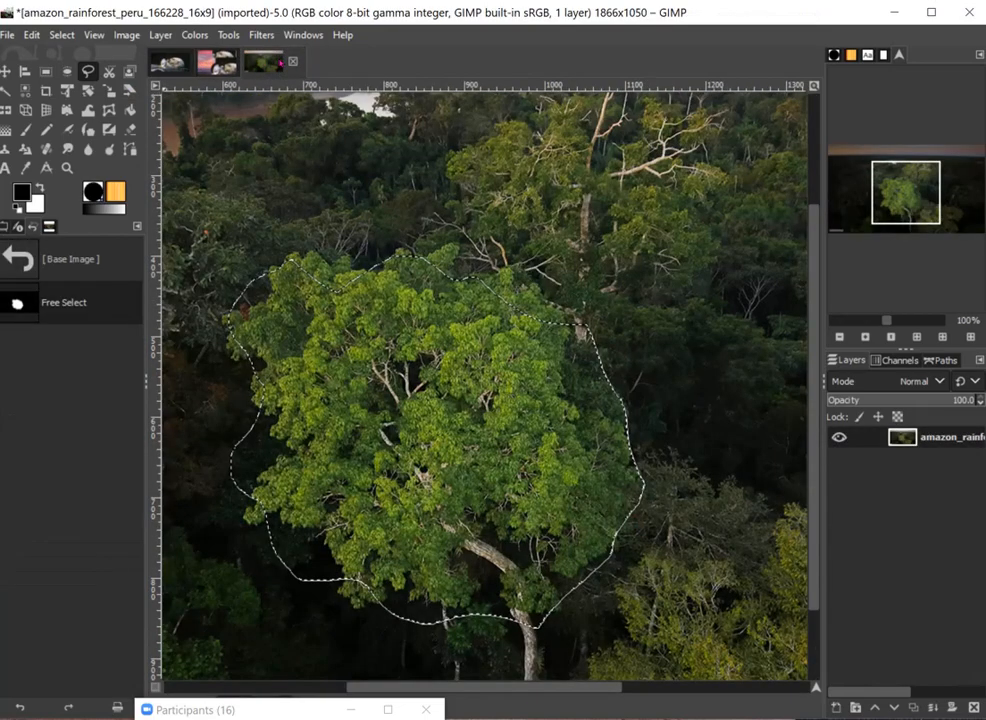
{"action": "left_click", "coordinate": [31, 35]}
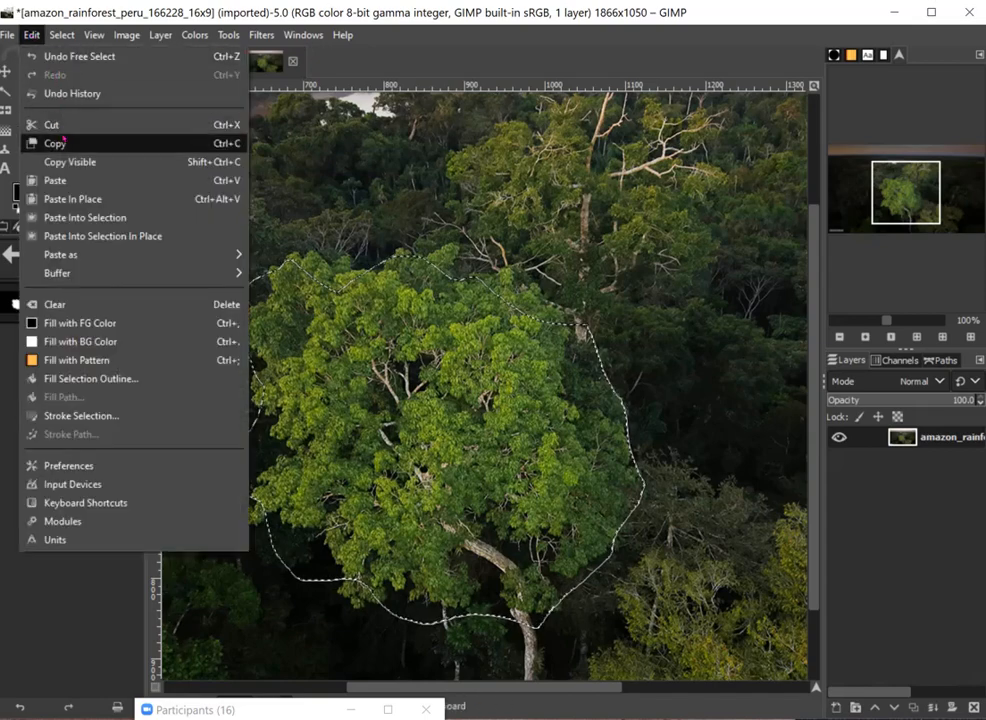
{"action": "left_click", "coordinate": [83, 141]}
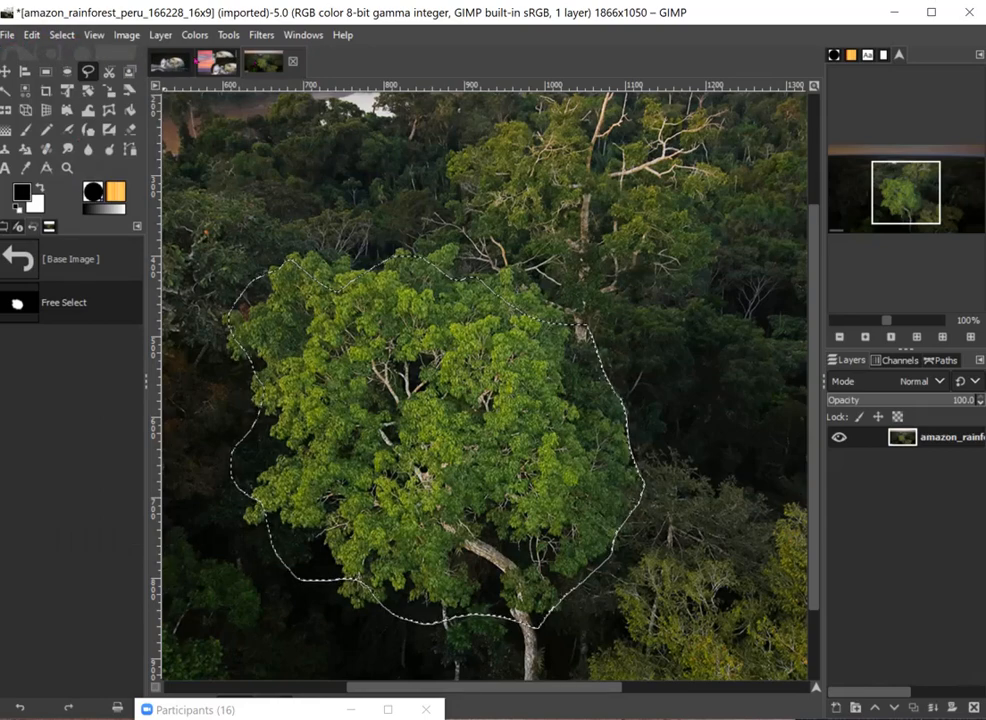
- Paste the copied tree into the sunset image as its own new layer and move it to the upper-left part of the sky
{"action": "left_click", "coordinate": [203, 62]}
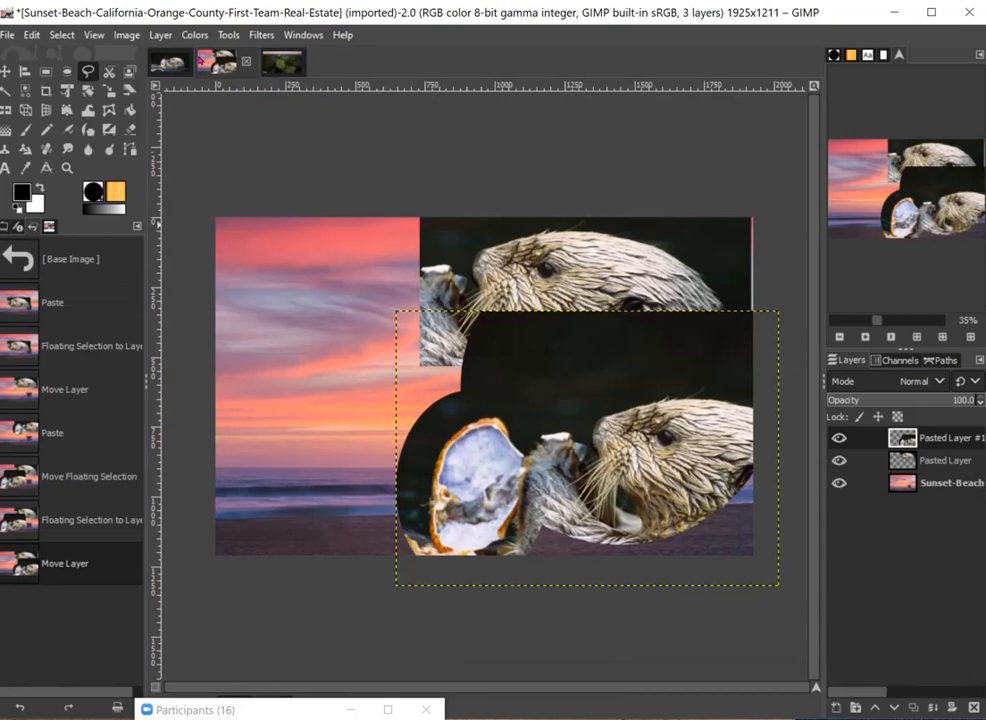
{"action": "key", "text": "ctrl+v"}
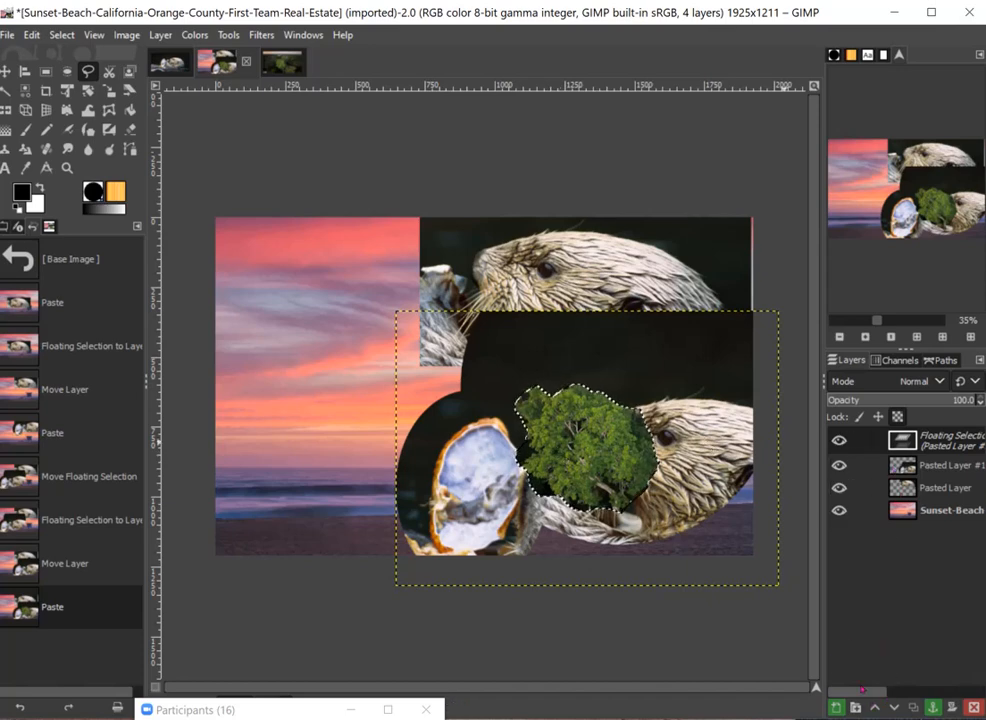
{"action": "key", "text": "shift+ctrl+n"}
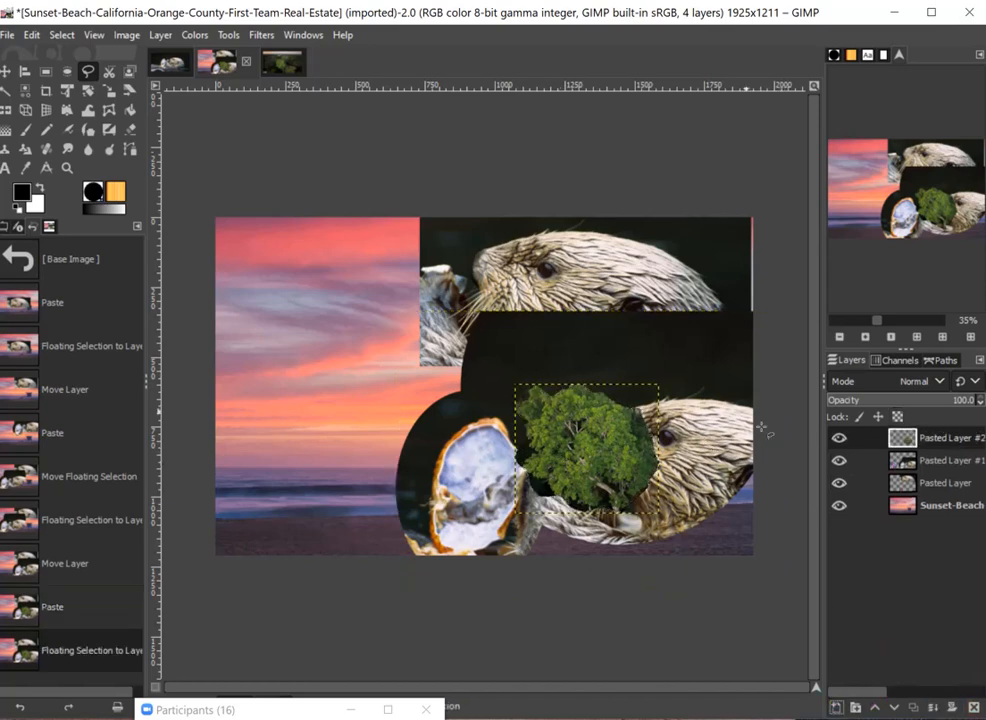
{"action": "key", "text": "m"}
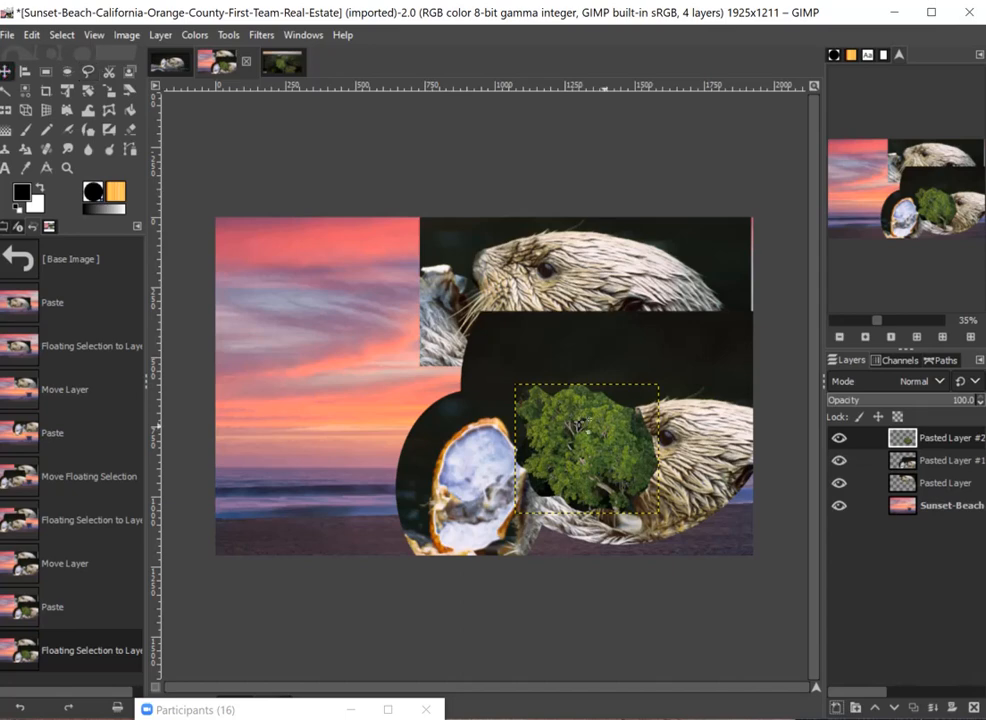
{"action": "left_click_drag", "start_coordinate": [610, 455], "coordinate": [333, 315]}
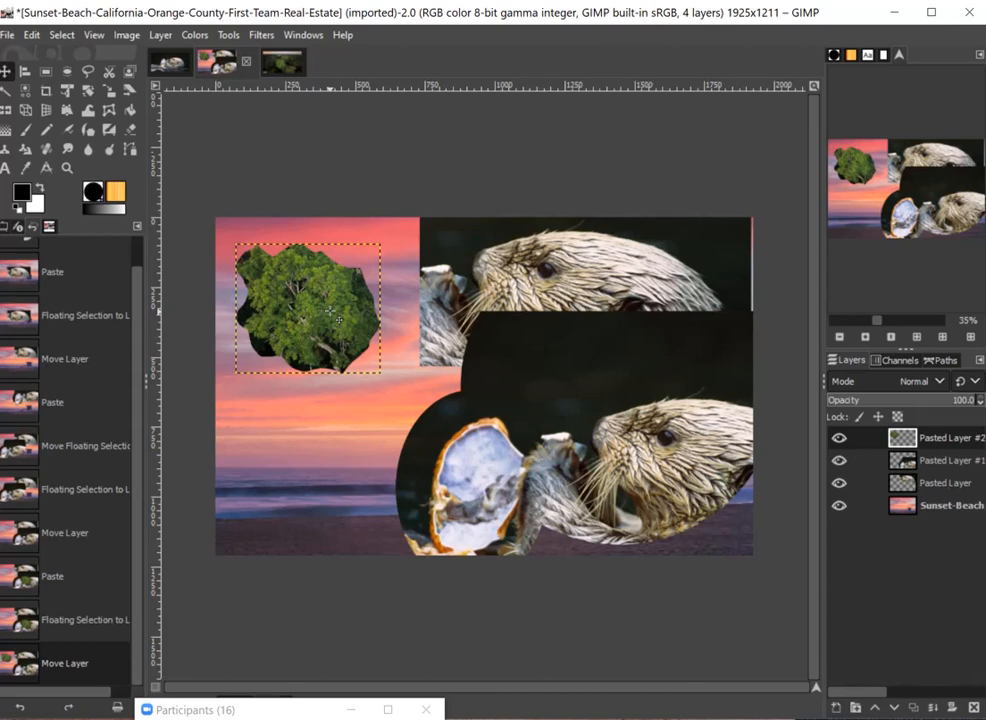
- Export the sunset composite to Downloads as Sunset-Beach-California-Orange-County-First-Team-Real-Estate.jpg, replacing the existing file and keeping JPEG quality 90
{"action": "left_click", "coordinate": [7, 34]}
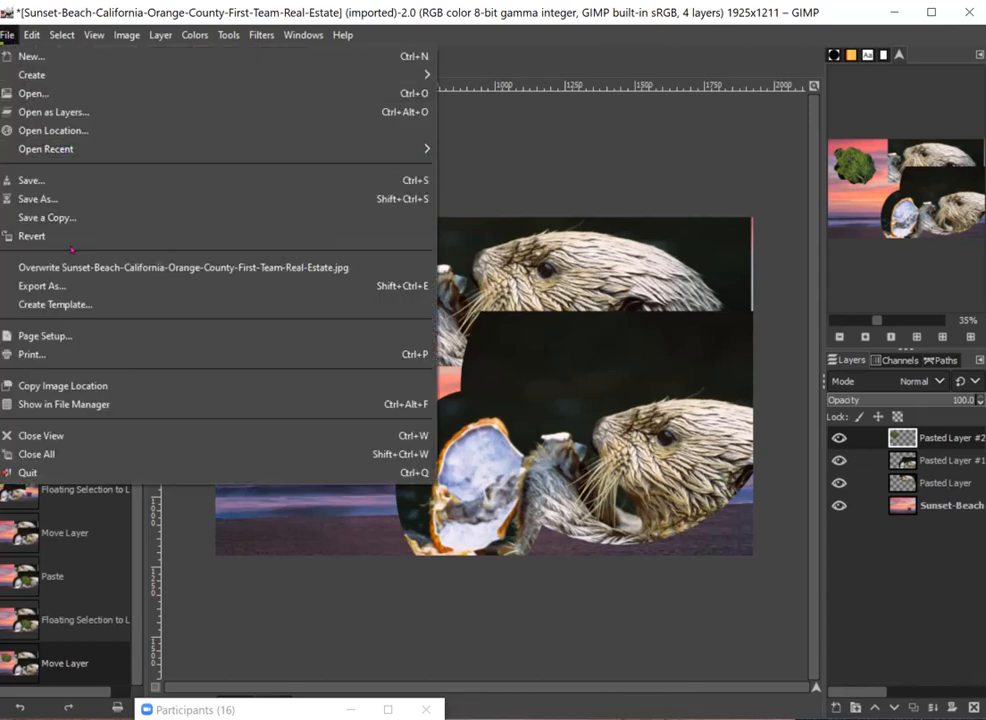
{"action": "left_click", "coordinate": [117, 286]}
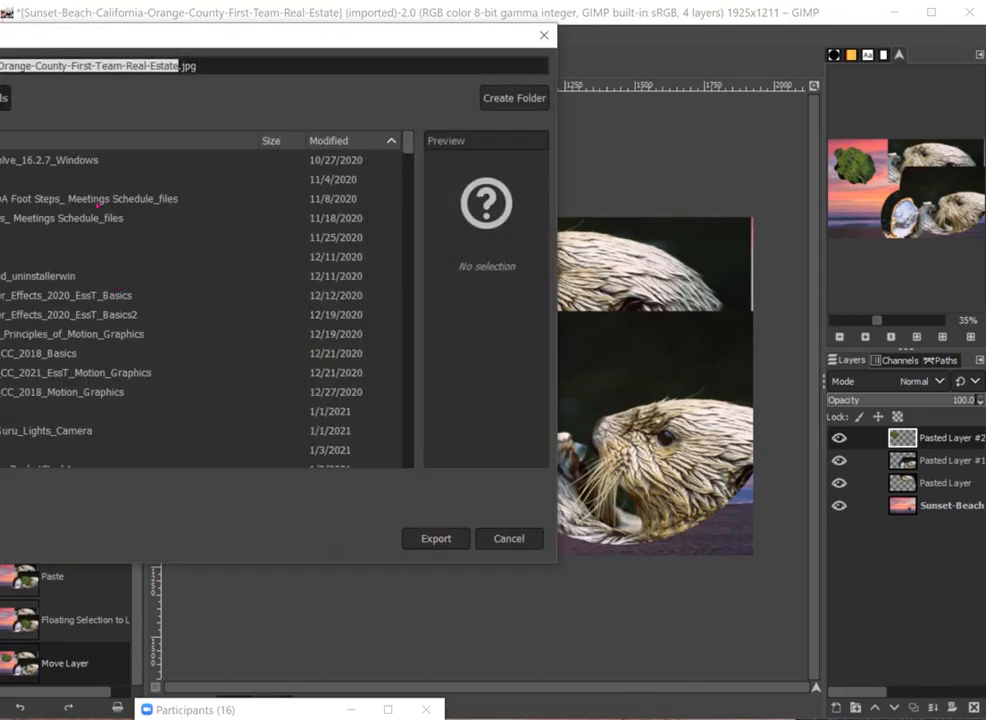
{"action": "left_click_drag", "start_coordinate": [130, 29], "coordinate": [418, 72]}
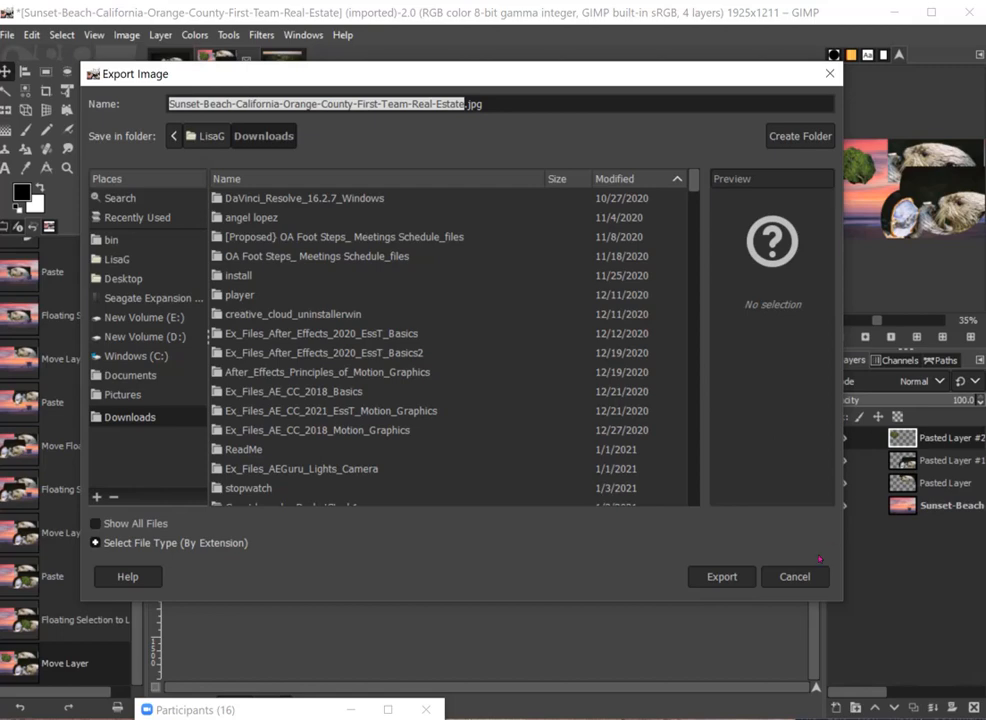
{"action": "left_click", "coordinate": [721, 578]}
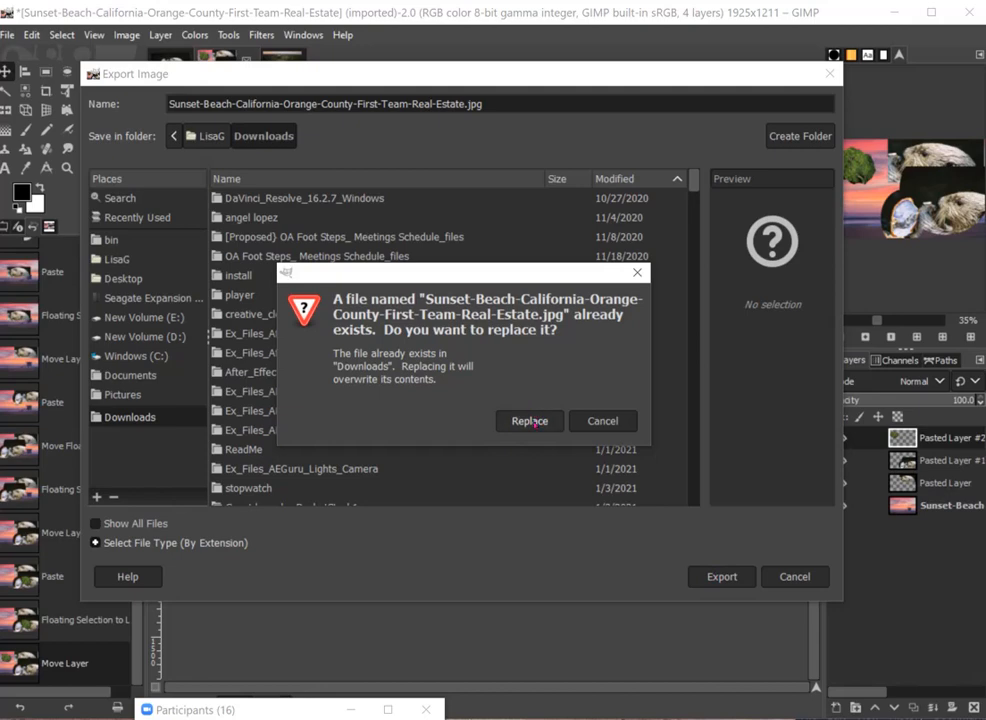
{"action": "left_click", "coordinate": [533, 420]}
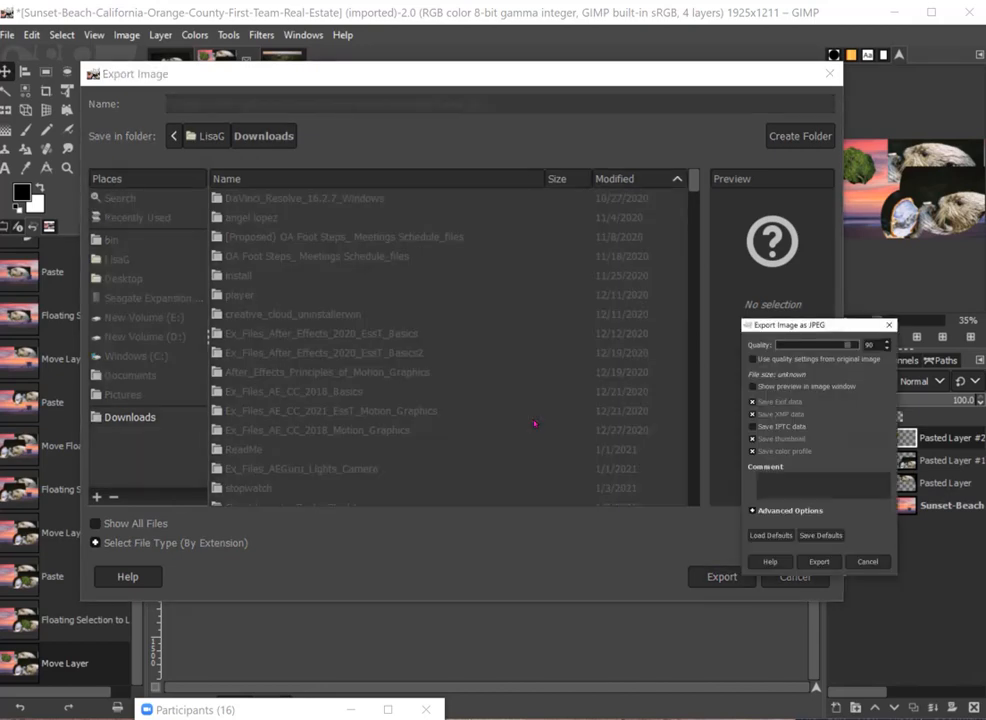
{"action": "left_click", "coordinate": [818, 562]}
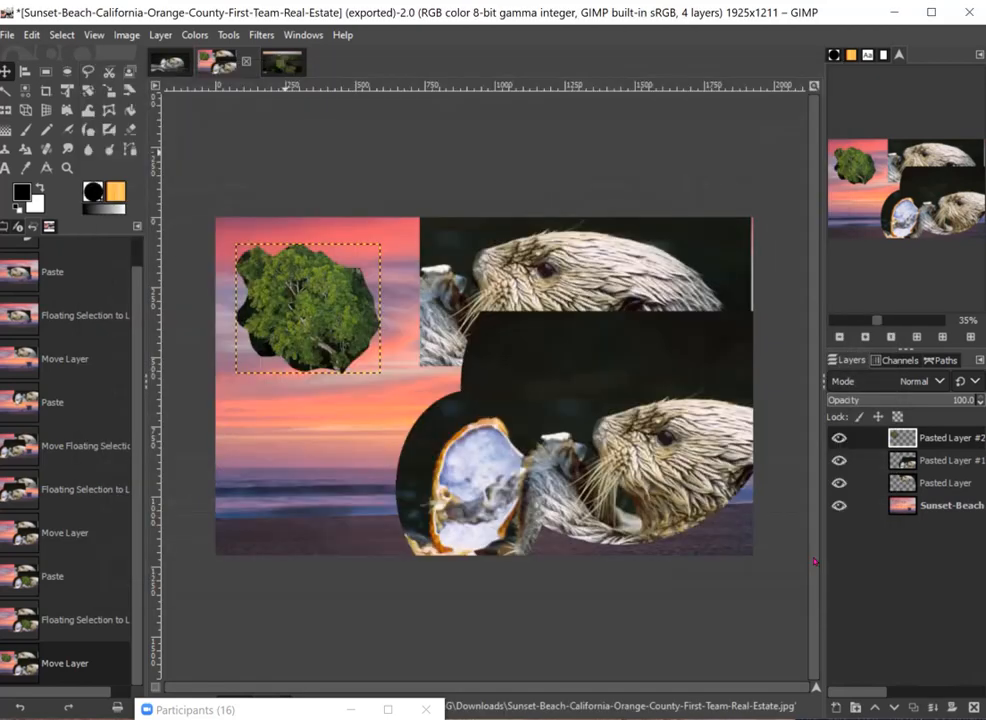